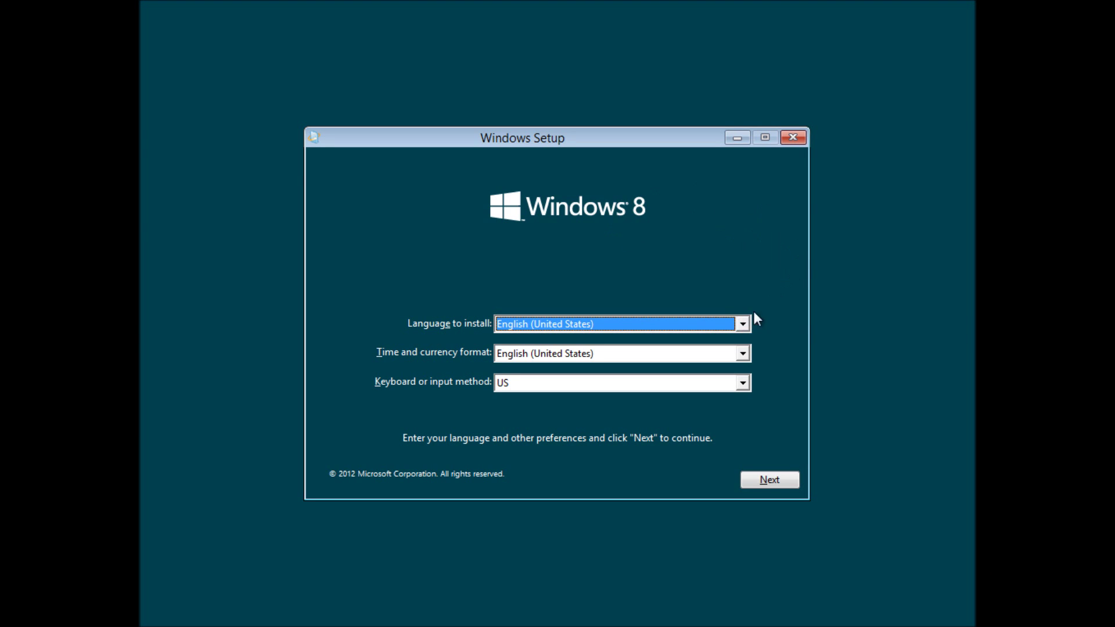
- Keep the US English language defaults, start the Windows 8 install, and bring up paste options at the product key
{"action": "left_click", "coordinate": [775, 482]}
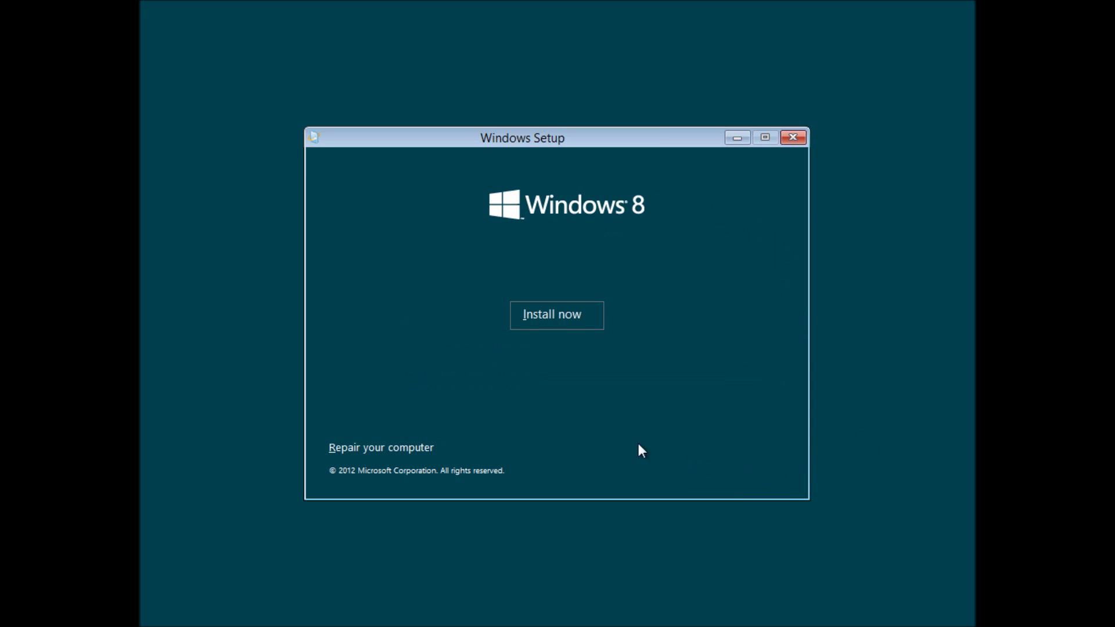
{"action": "left_click", "coordinate": [559, 326]}
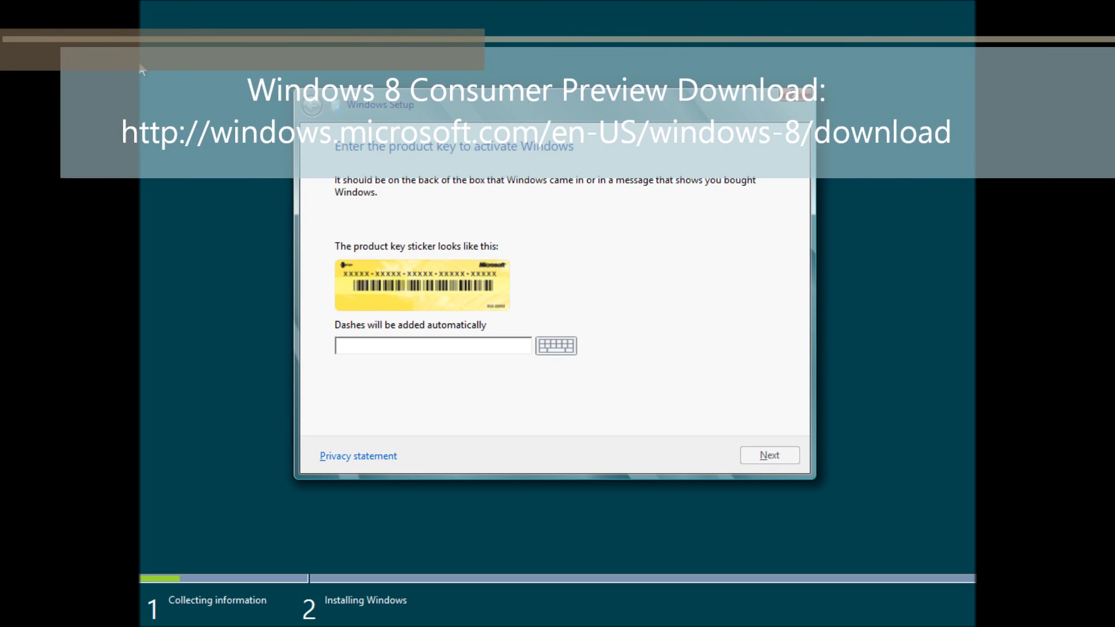
{"action": "right_click", "coordinate": [481, 351]}
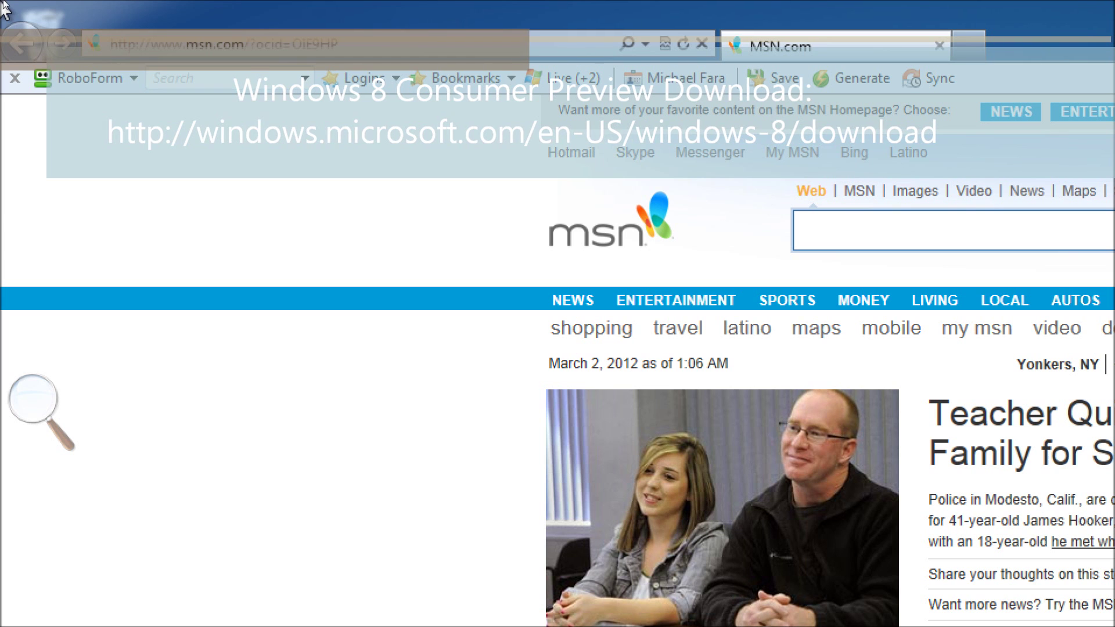
- Google 'Download Windows 8 Consumer Preview' and open the windows.microsoft.com download result
{"action": "left_click", "coordinate": [269, 41]}
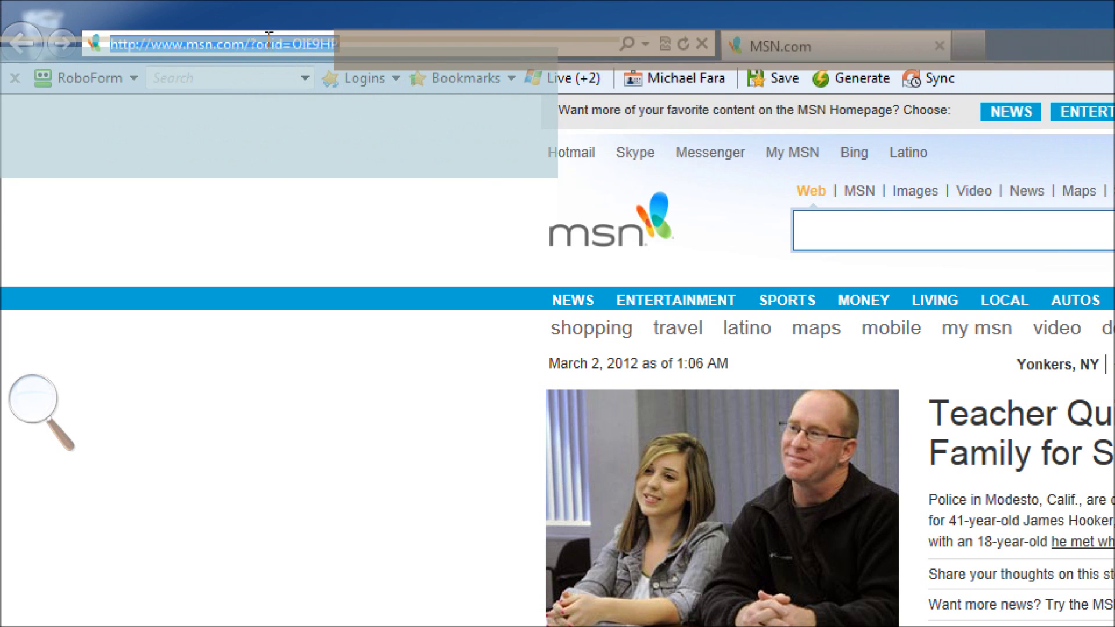
{"action": "type", "text": "google.com"}
{"action": "key", "text": "Return"}
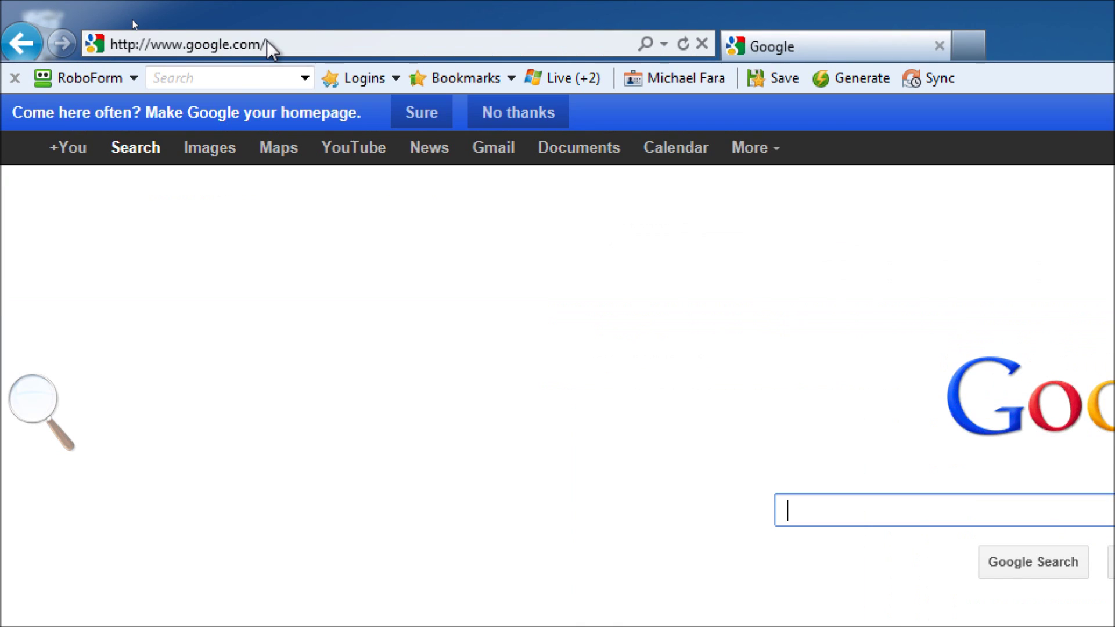
{"action": "type", "text": "Downlo"}
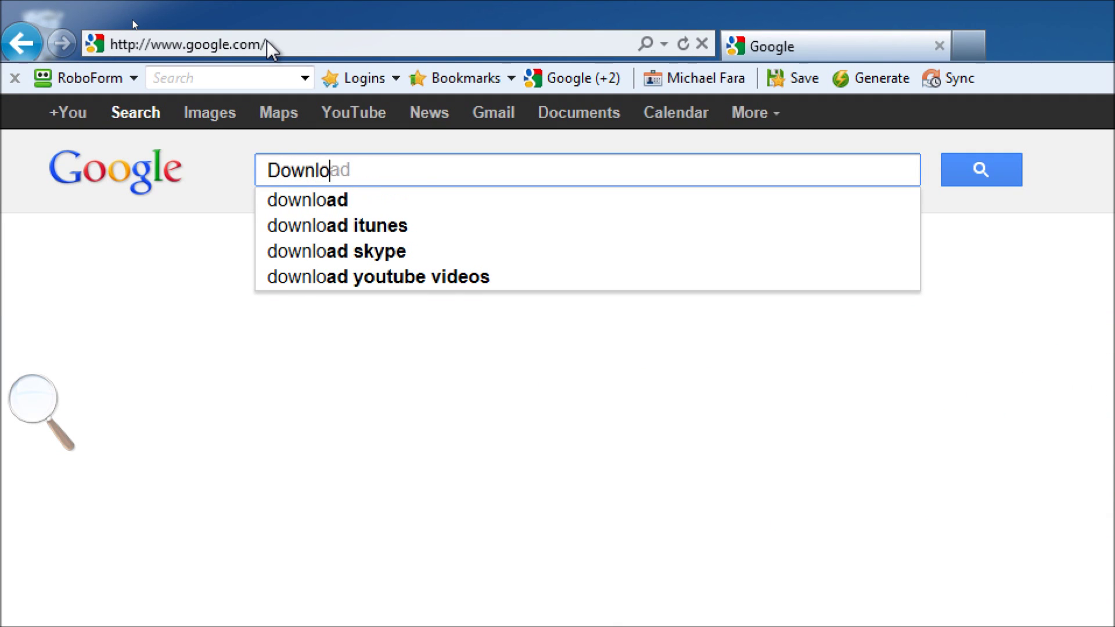
{"action": "type", "text": "ad Windows 8 Cons"}
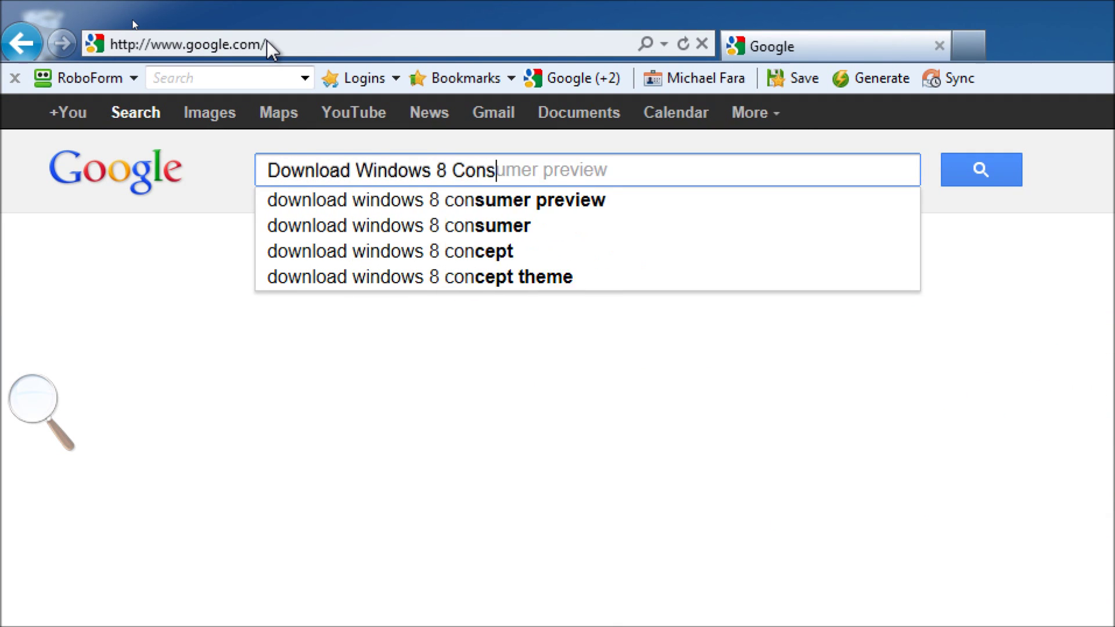
{"action": "type", "text": "umer Preview"}
{"action": "key", "text": "Return"}
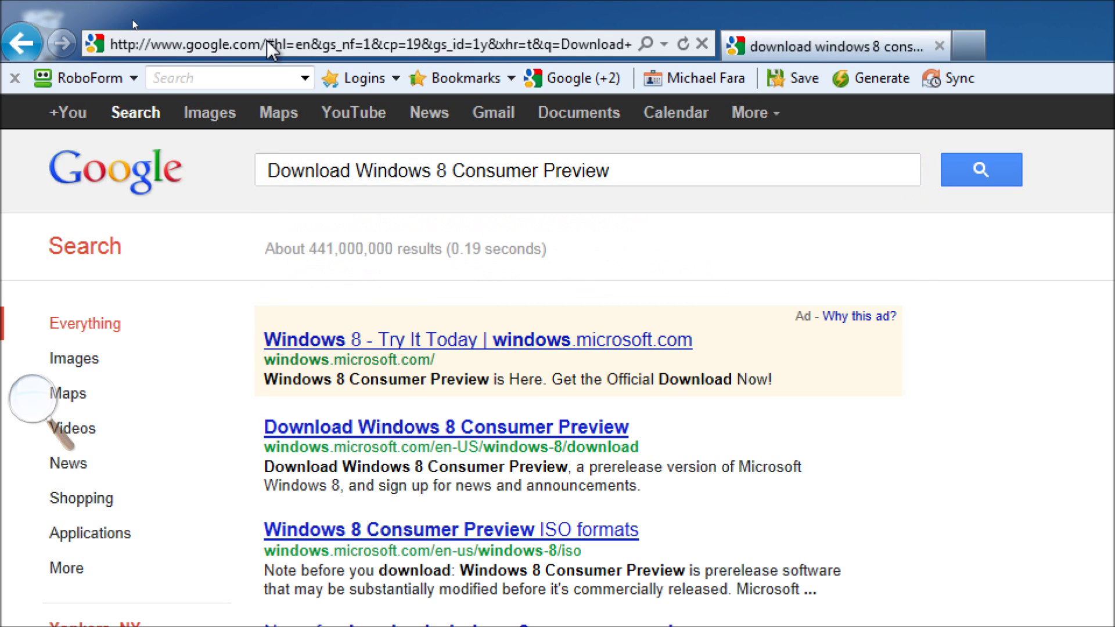
{"action": "left_click", "coordinate": [508, 432]}
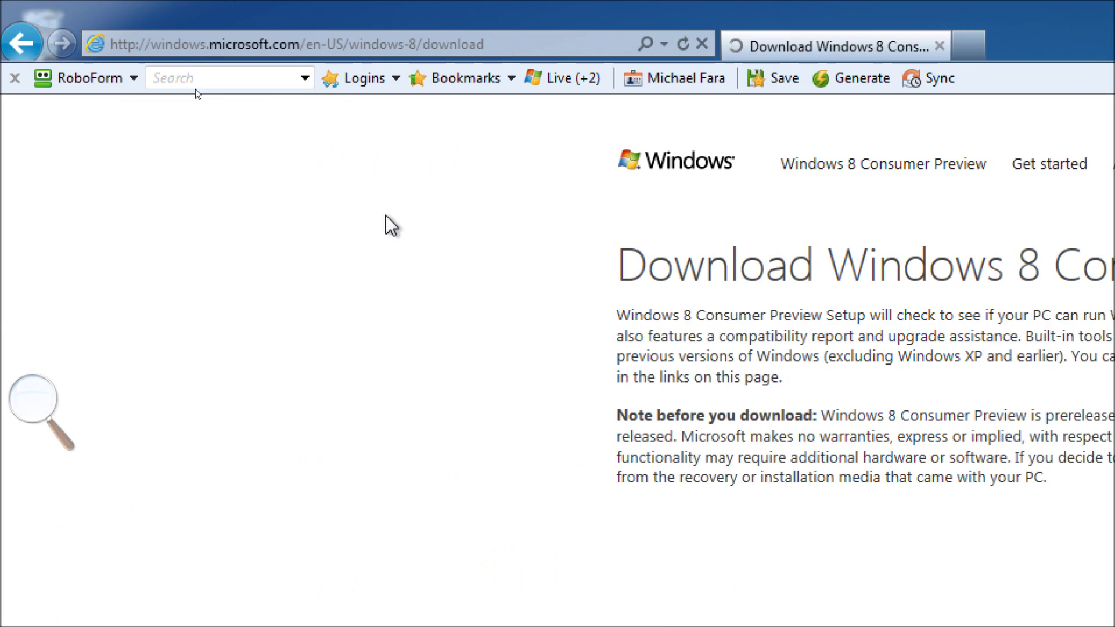
- Subscribe with an e-mail address, then download and run Windows8-ConsumerPreview-setup.exe
{"action": "left_click", "coordinate": [413, 44]}
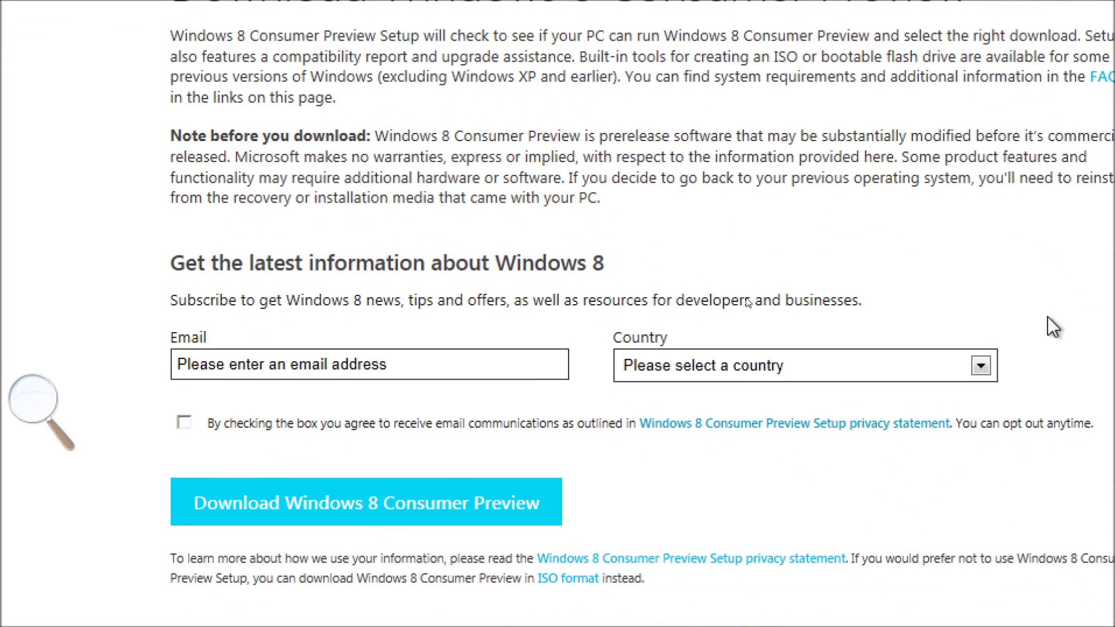
{"action": "left_click", "coordinate": [404, 365]}
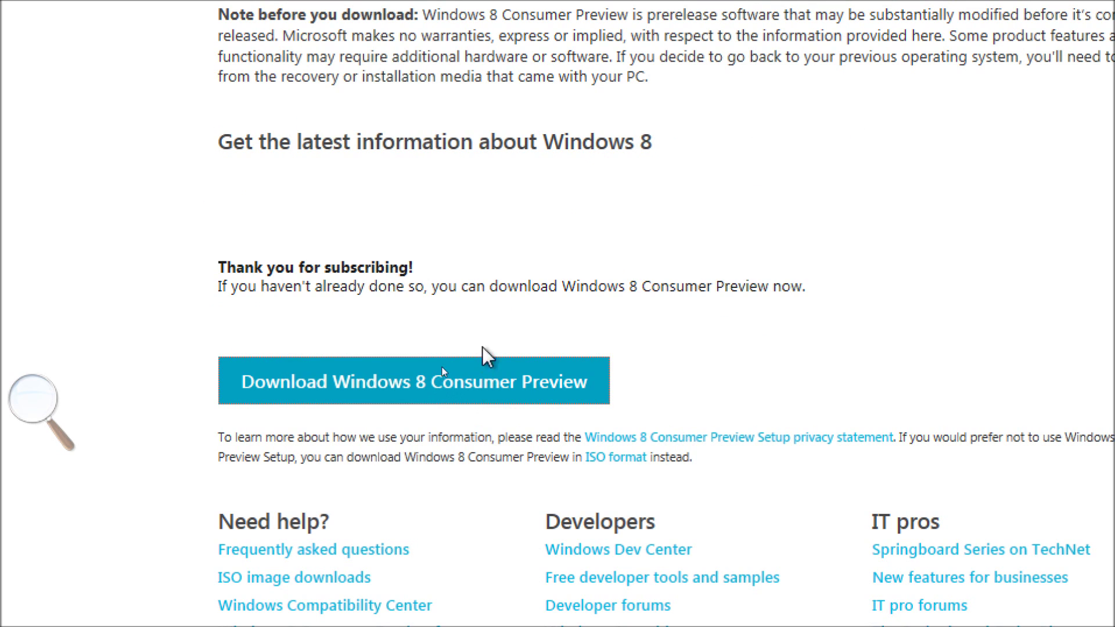
{"action": "left_click", "coordinate": [529, 388]}
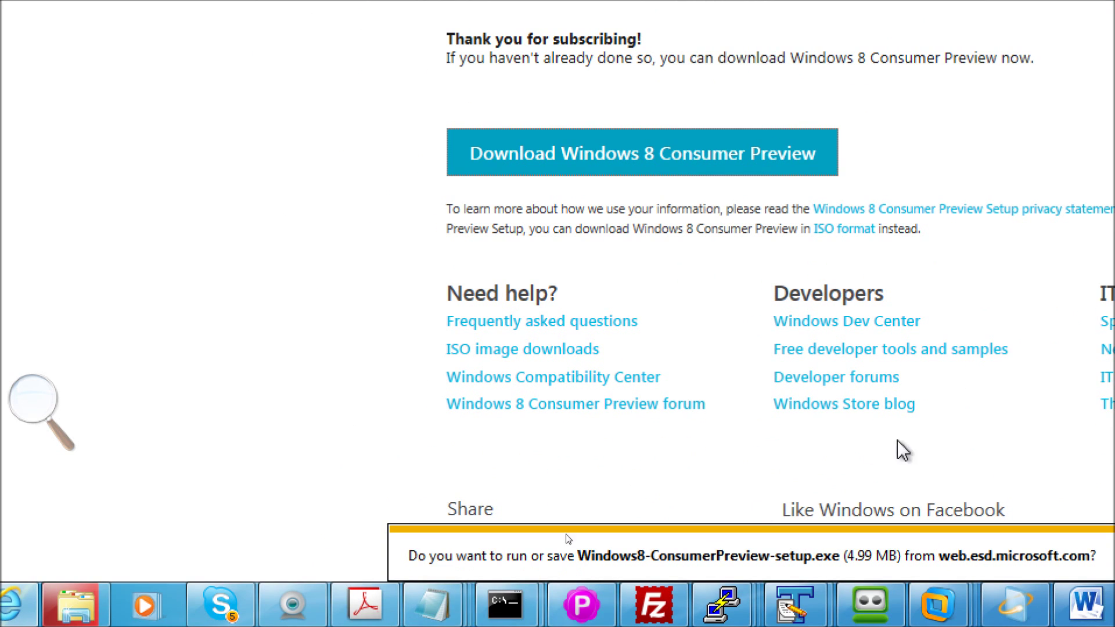
{"action": "left_click", "coordinate": [902, 560]}
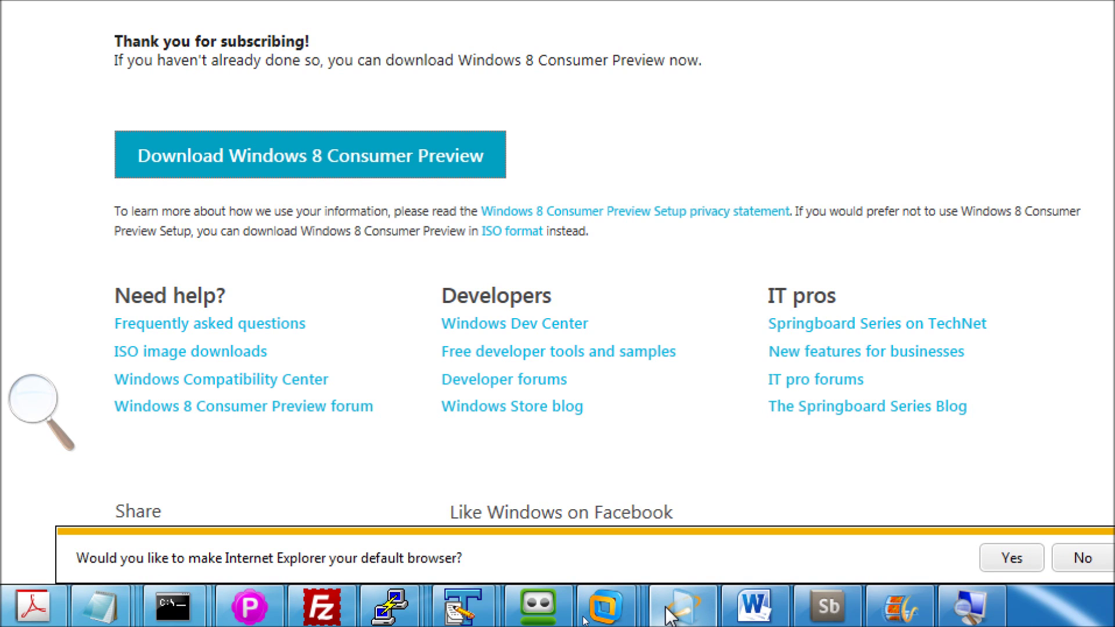
- Bring the Setup compatibility results (24 items work, 4 need attention) to the front
{"action": "key", "text": "super+minus"}
{"action": "key", "text": "super+plus"}
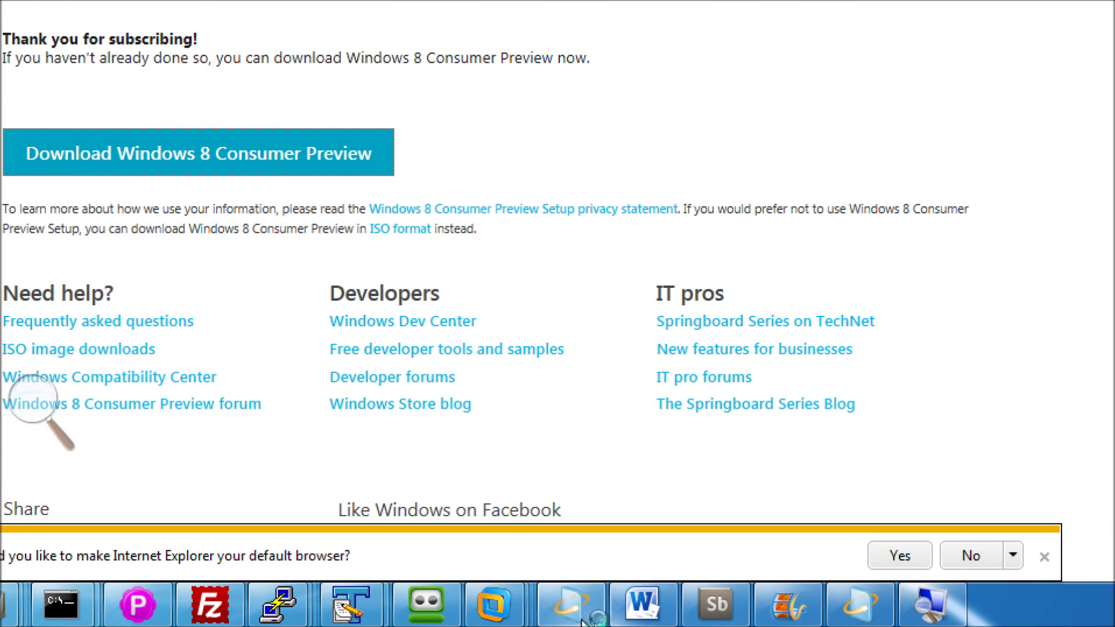
{"action": "left_click", "coordinate": [572, 607]}
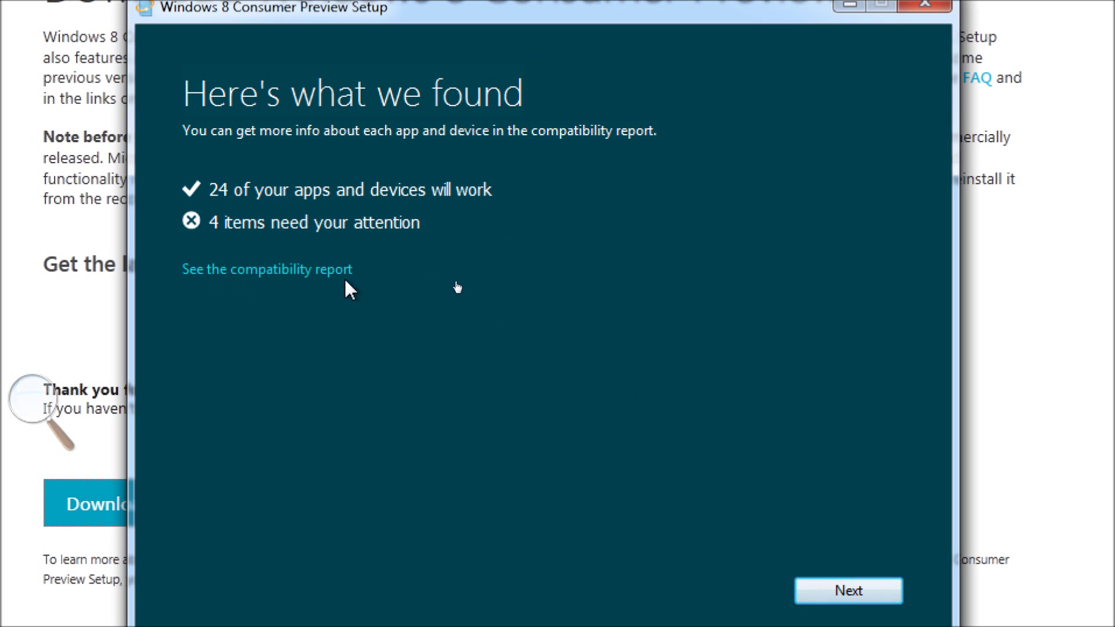
{"action": "left_click", "coordinate": [328, 269]}
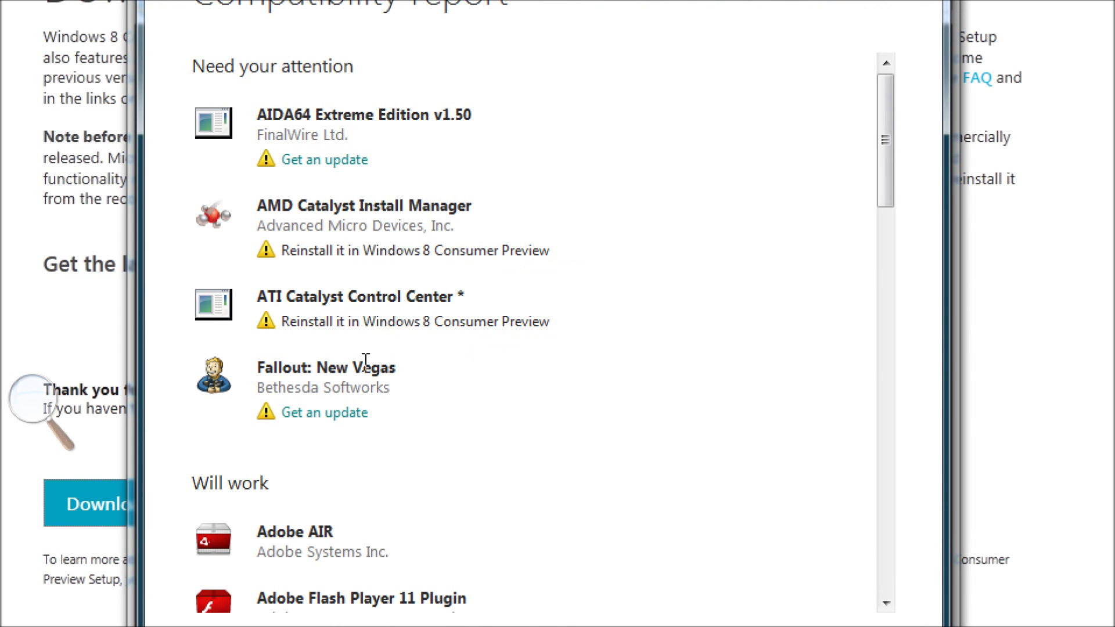
{"action": "scroll", "coordinate": [406, 435], "scroll_direction": "down", "scroll_amount": 6}
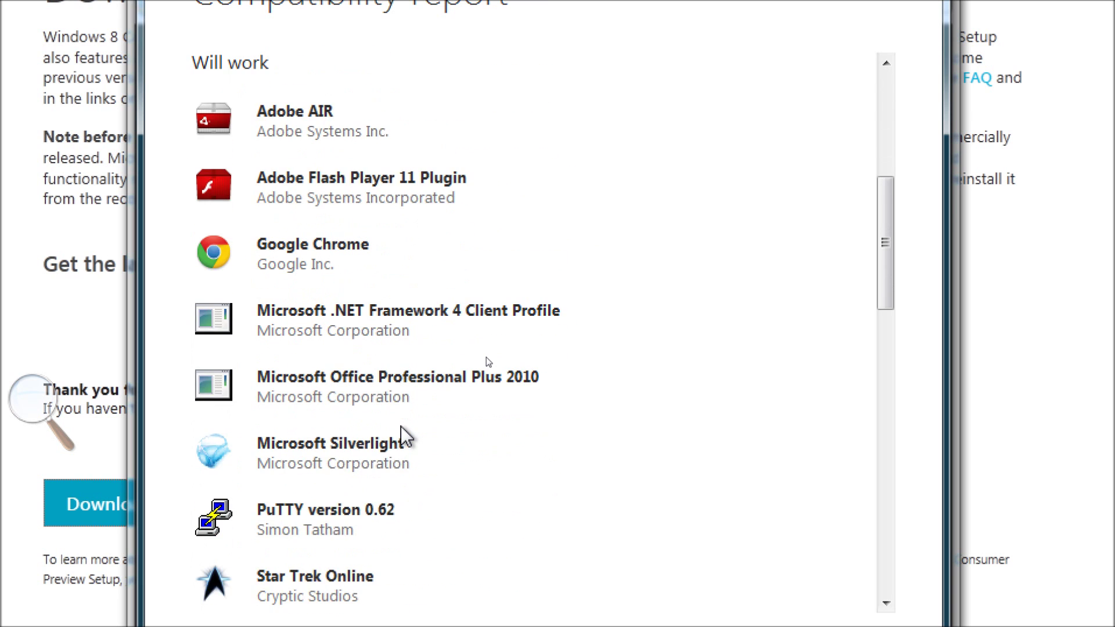
{"action": "scroll", "coordinate": [406, 435], "scroll_direction": "down", "scroll_amount": 12}
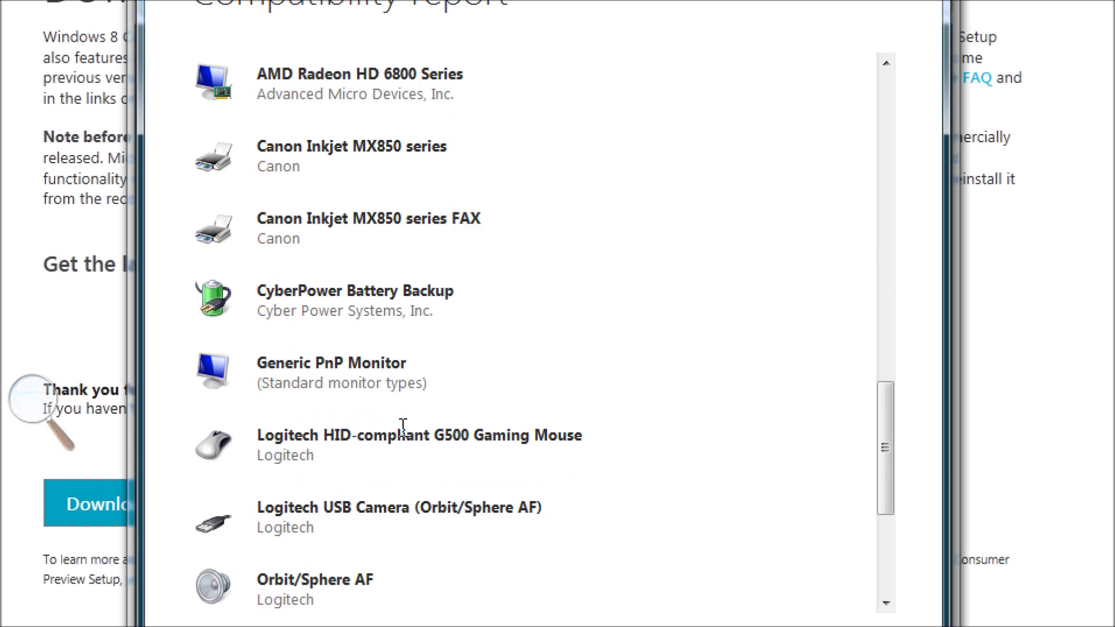
{"action": "scroll", "coordinate": [403, 429], "scroll_direction": "down", "scroll_amount": 5}
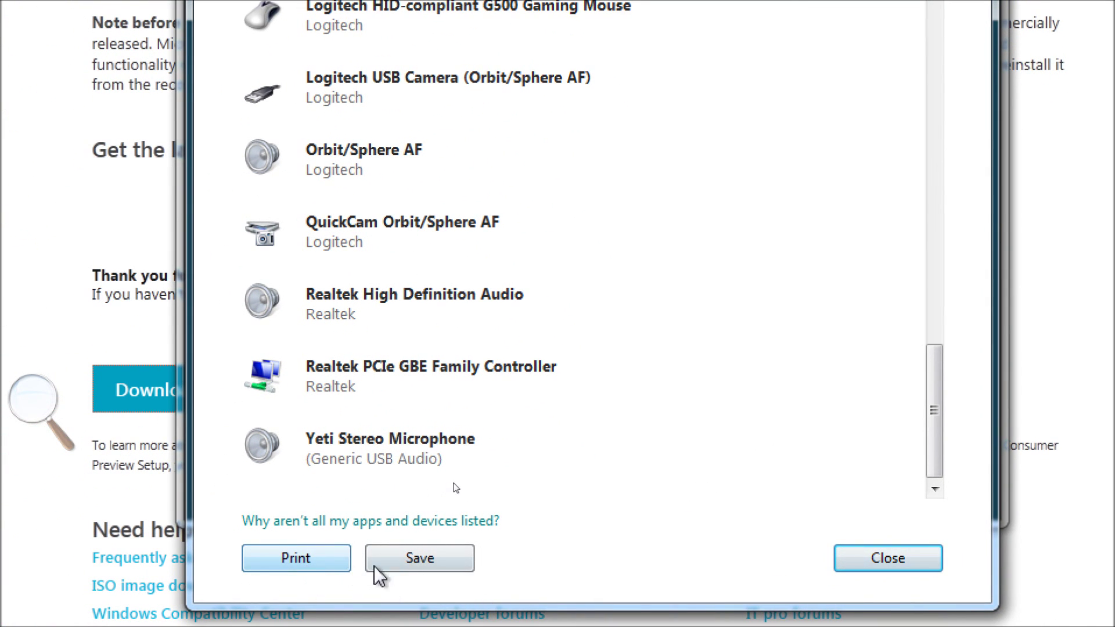
{"action": "left_click", "coordinate": [894, 561]}
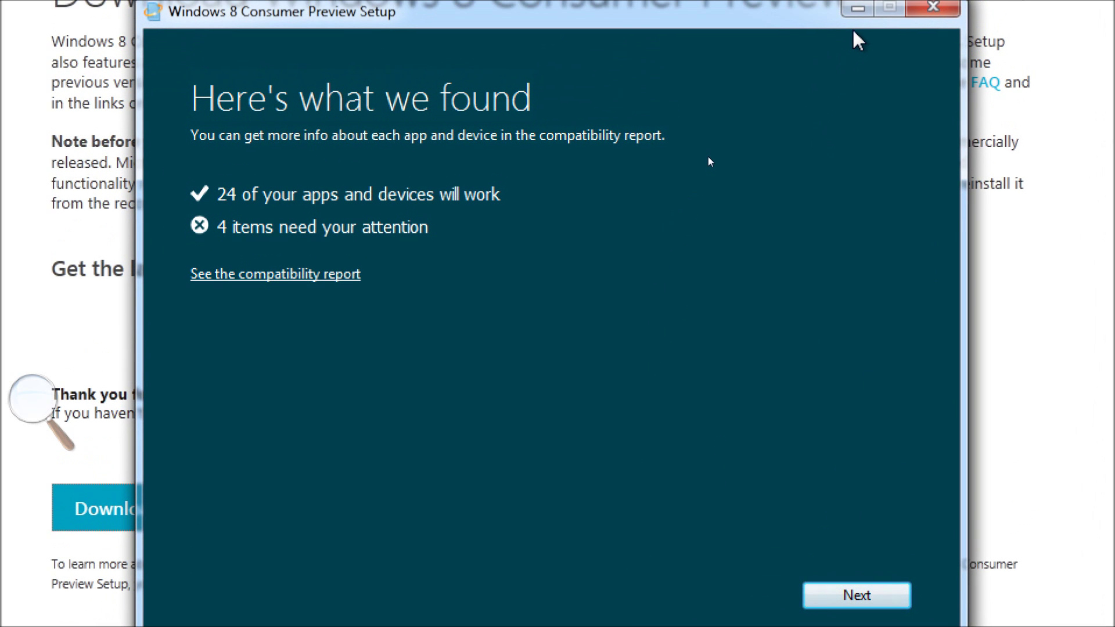
{"action": "left_click", "coordinate": [889, 596]}
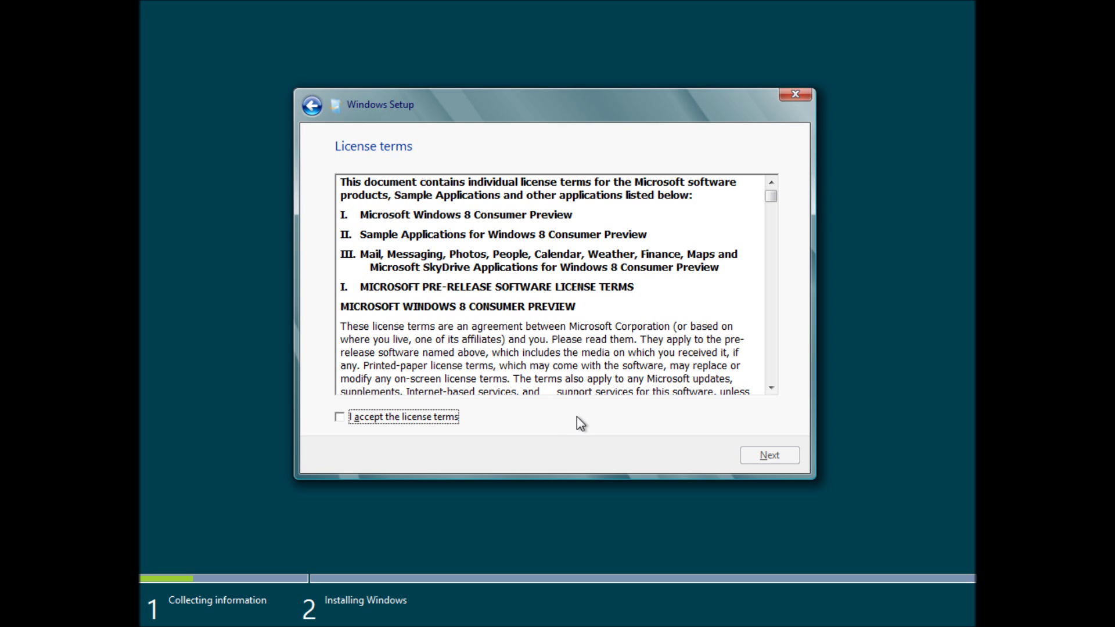
- Read through the whole license agreement and tick 'I accept the license terms'
{"action": "left_click", "coordinate": [616, 348]}
{"action": "scroll", "coordinate": [617, 347], "scroll_direction": "down", "scroll_amount": 5}
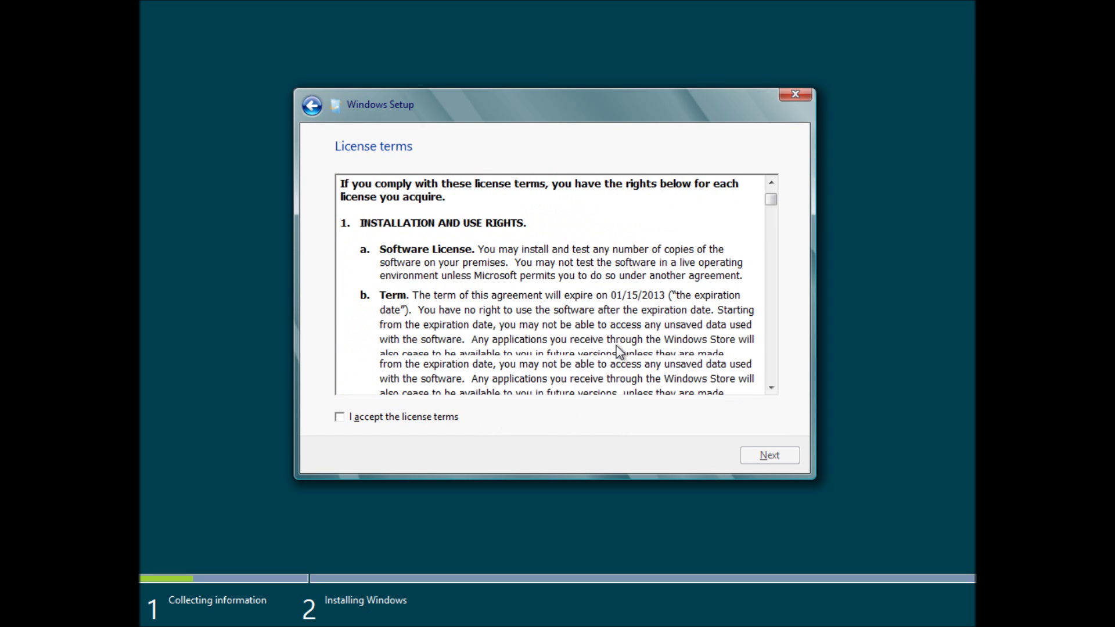
{"action": "scroll", "coordinate": [618, 350], "scroll_direction": "down", "scroll_amount": 15}
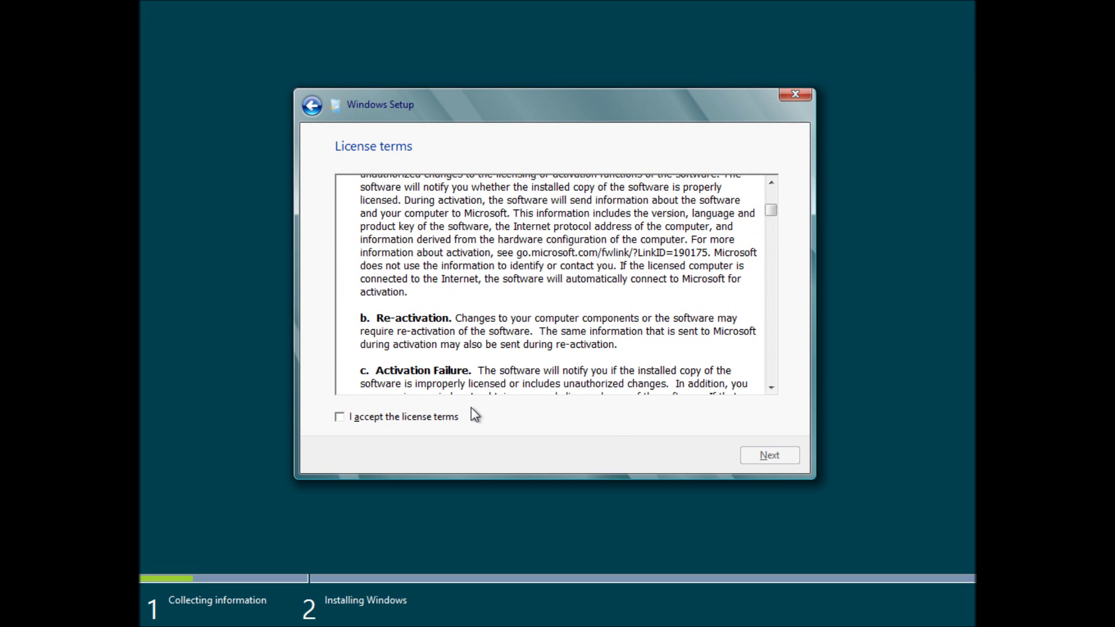
{"action": "left_click", "coordinate": [428, 414]}
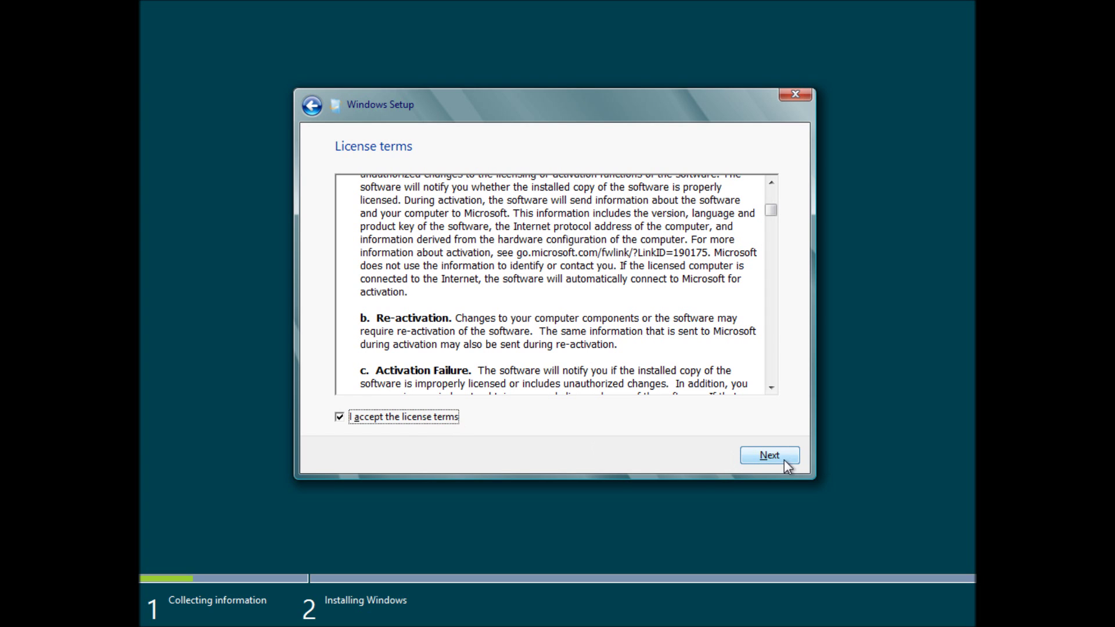
{"action": "scroll", "coordinate": [672, 371], "scroll_direction": "down", "scroll_amount": 10}
{"action": "scroll", "coordinate": [672, 364], "scroll_direction": "down", "scroll_amount": 15}
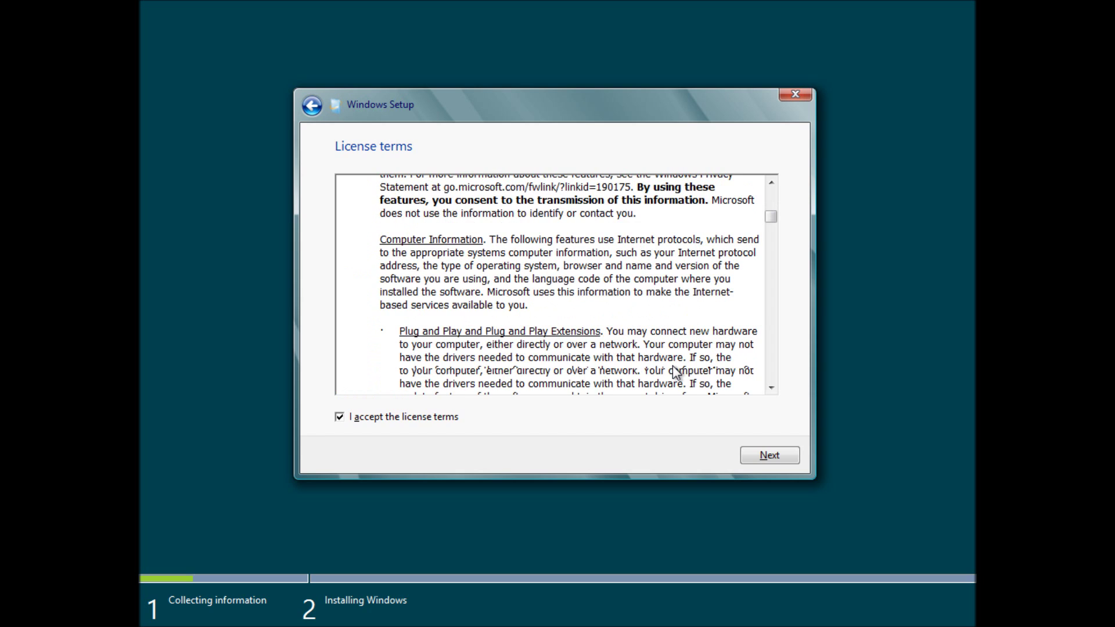
{"action": "scroll", "coordinate": [741, 316], "scroll_direction": "down", "scroll_amount": 15}
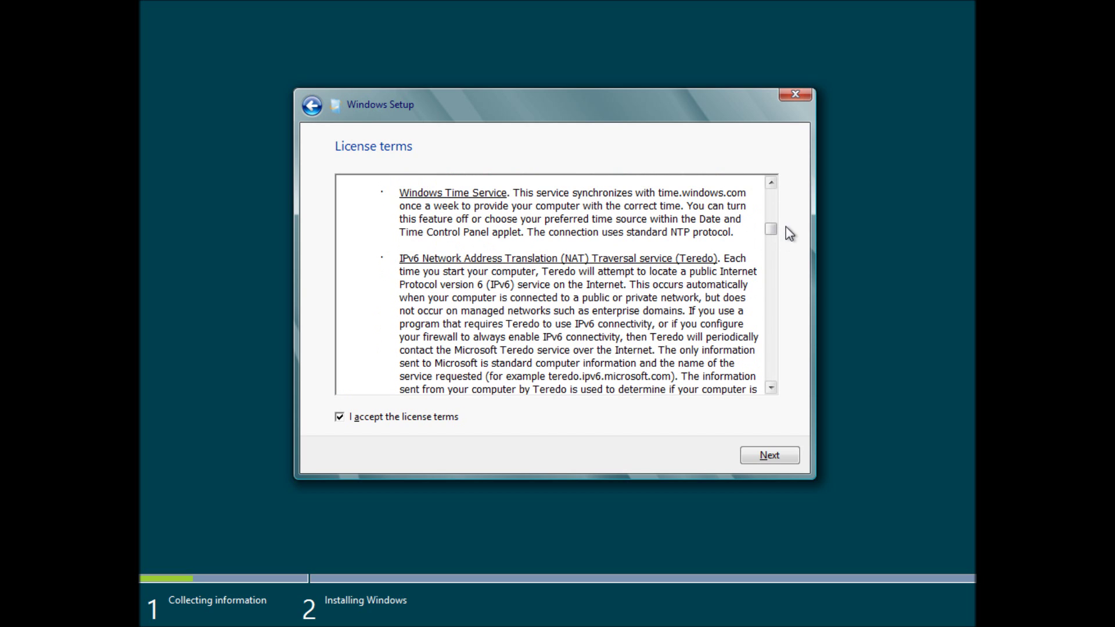
{"action": "left_click_drag", "start_coordinate": [771, 229], "coordinate": [762, 398]}
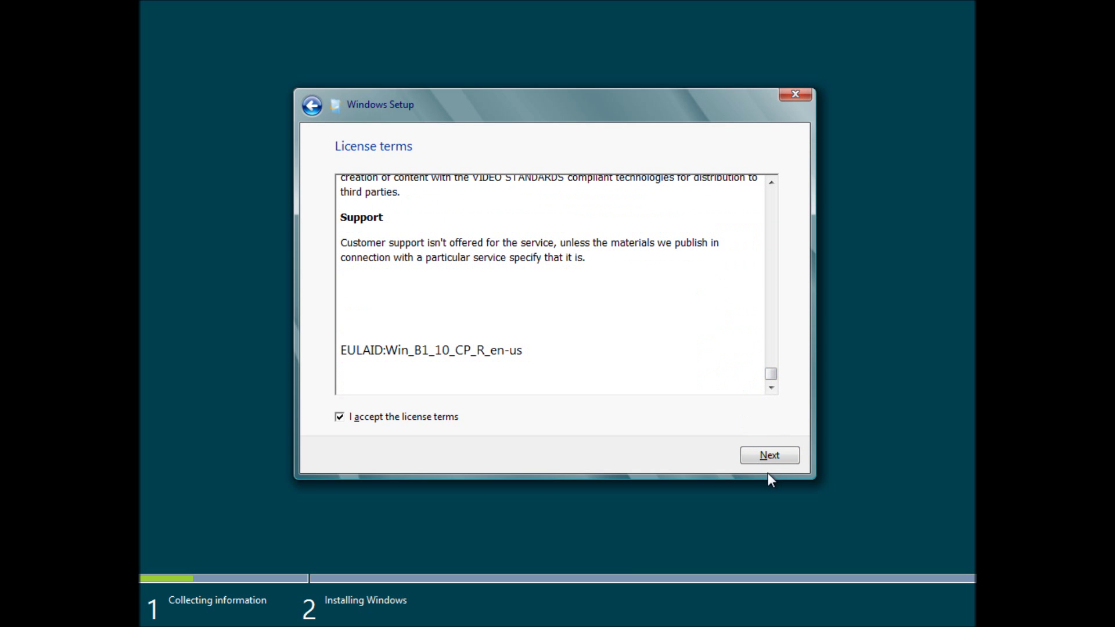
- Choose Custom: Install Windows only (advanced) and show the advanced drive options
{"action": "left_click", "coordinate": [776, 457]}
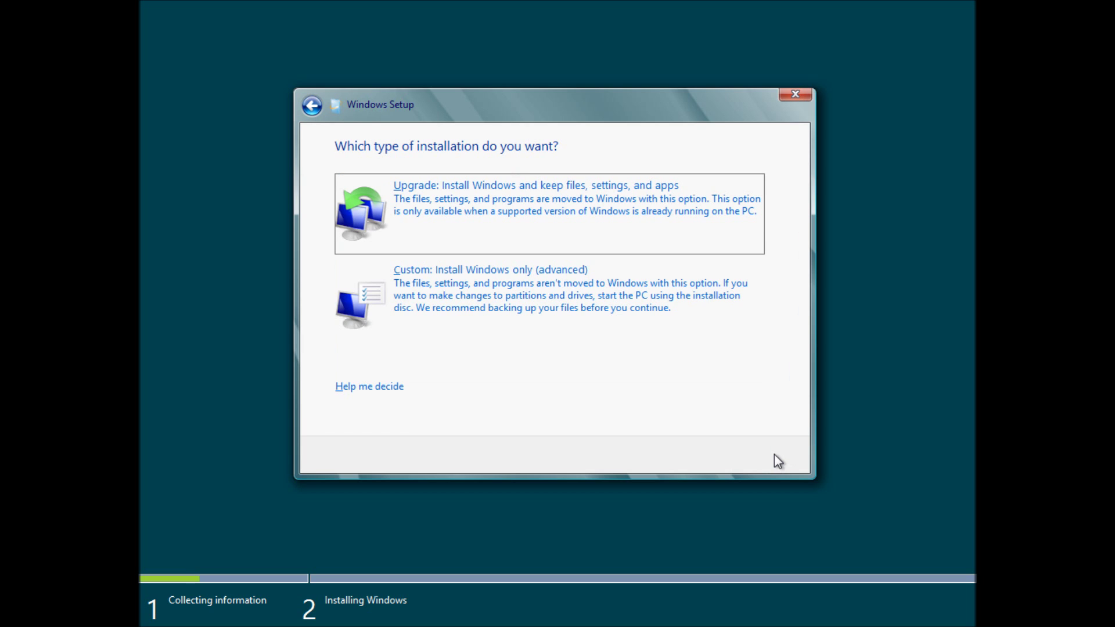
{"action": "left_click", "coordinate": [589, 302]}
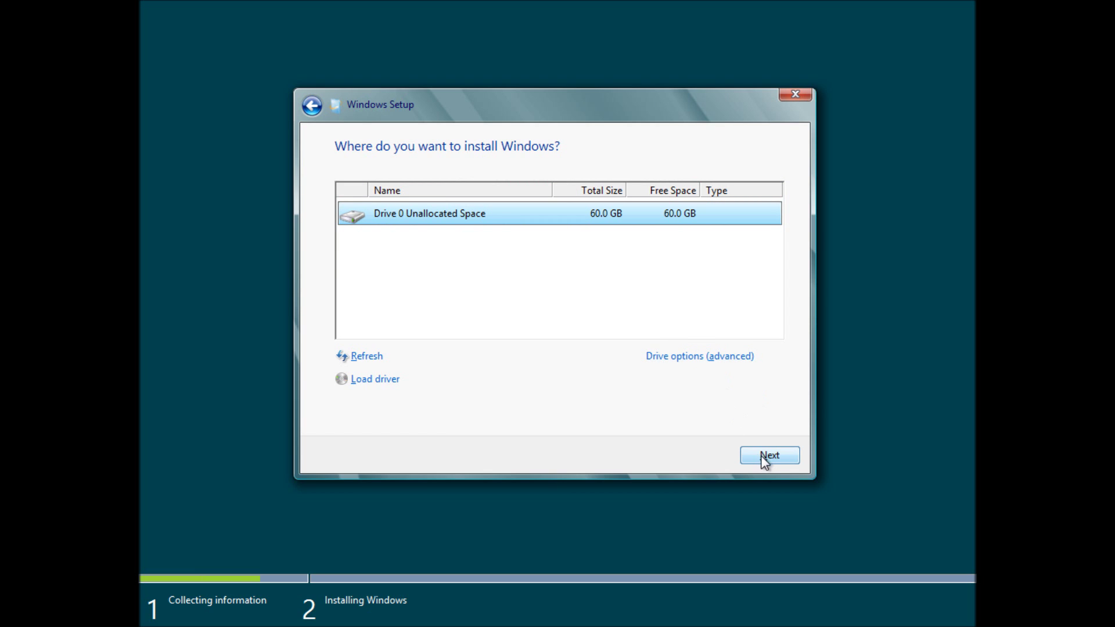
{"action": "left_click", "coordinate": [728, 356]}
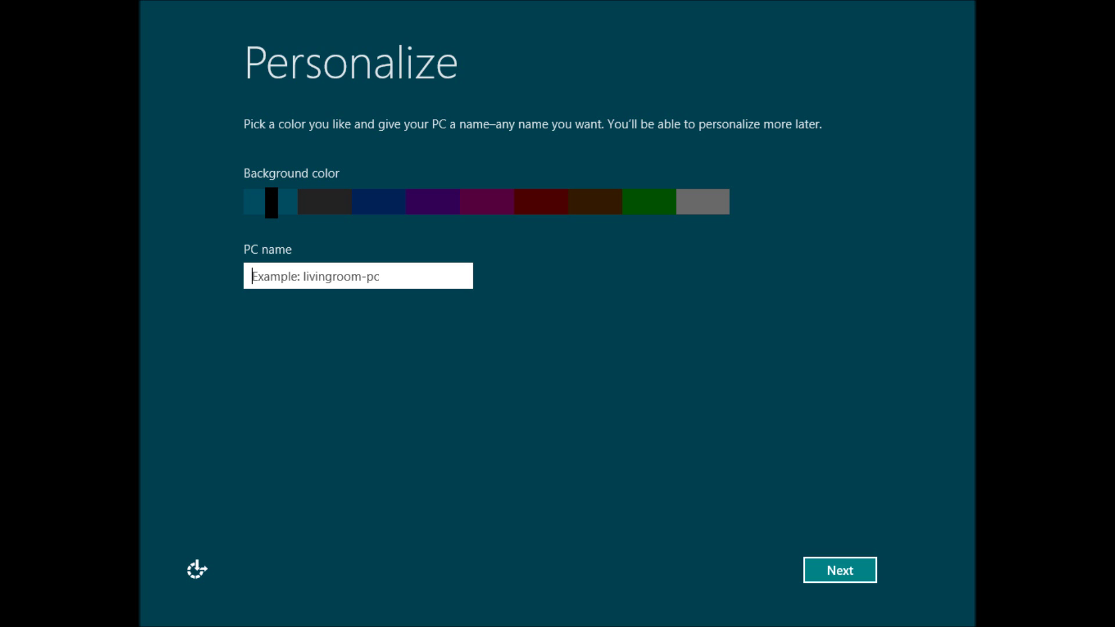
- Set the background colour to dark blue, name the PC TestBed8CP, and continue
{"action": "left_click", "coordinate": [389, 206]}
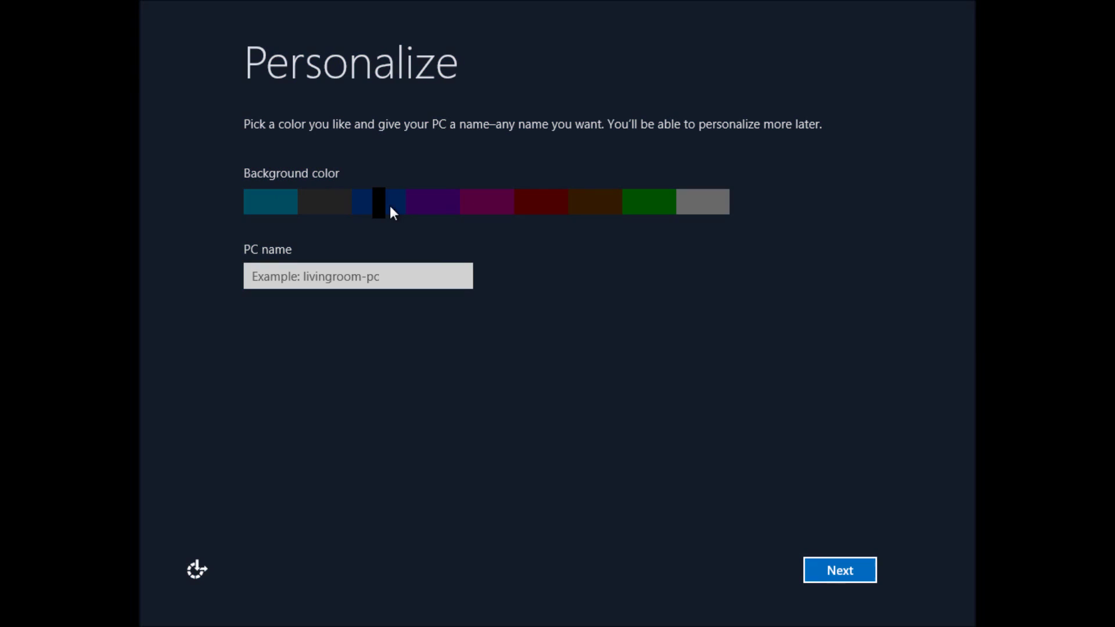
{"action": "mouse_move", "coordinate": [392, 205]}
{"action": "left_mouse_down"}
{"action": "mouse_move", "coordinate": [451, 207]}
{"action": "mouse_move", "coordinate": [396, 207]}
{"action": "left_mouse_up"}
{"action": "left_click", "coordinate": [415, 279]}
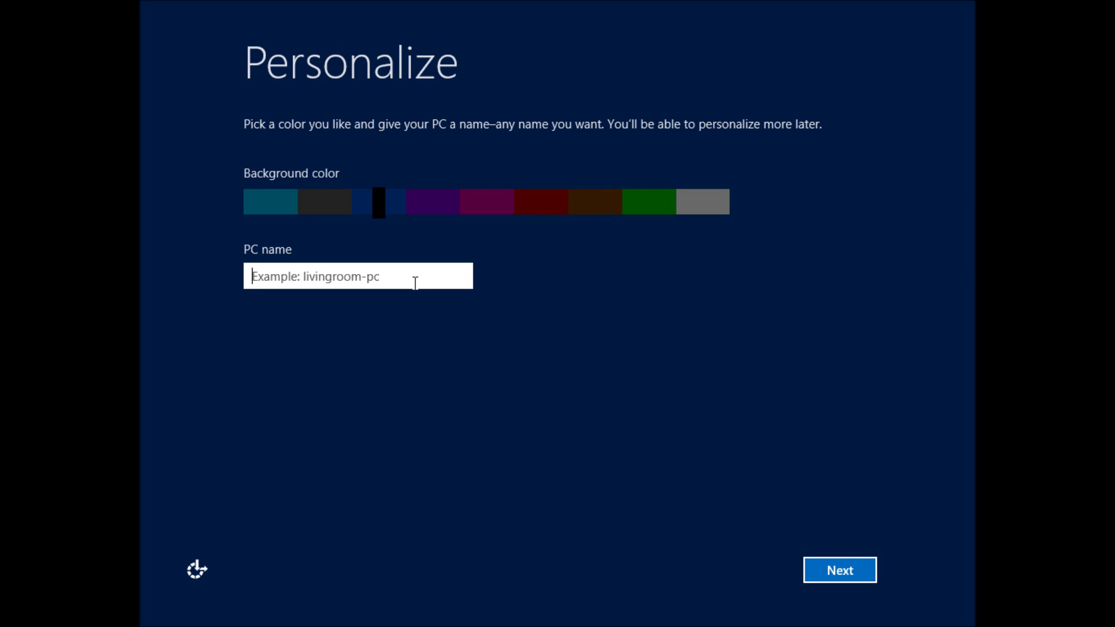
{"action": "type", "text": "T"}
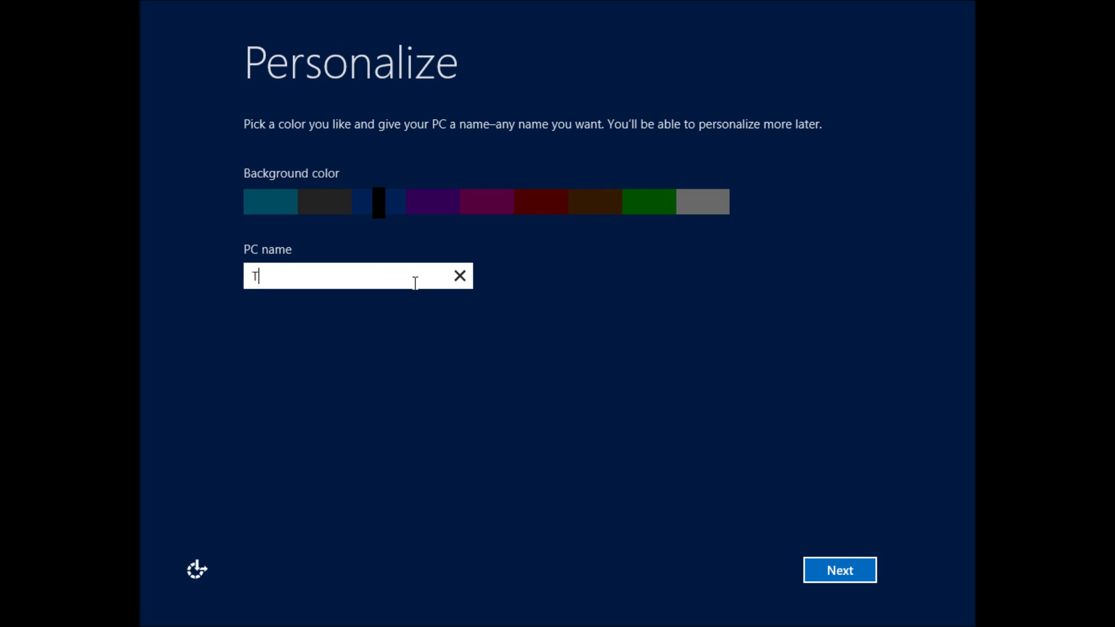
{"action": "type", "text": "estBed8CP"}
{"action": "left_click", "coordinate": [846, 578]}
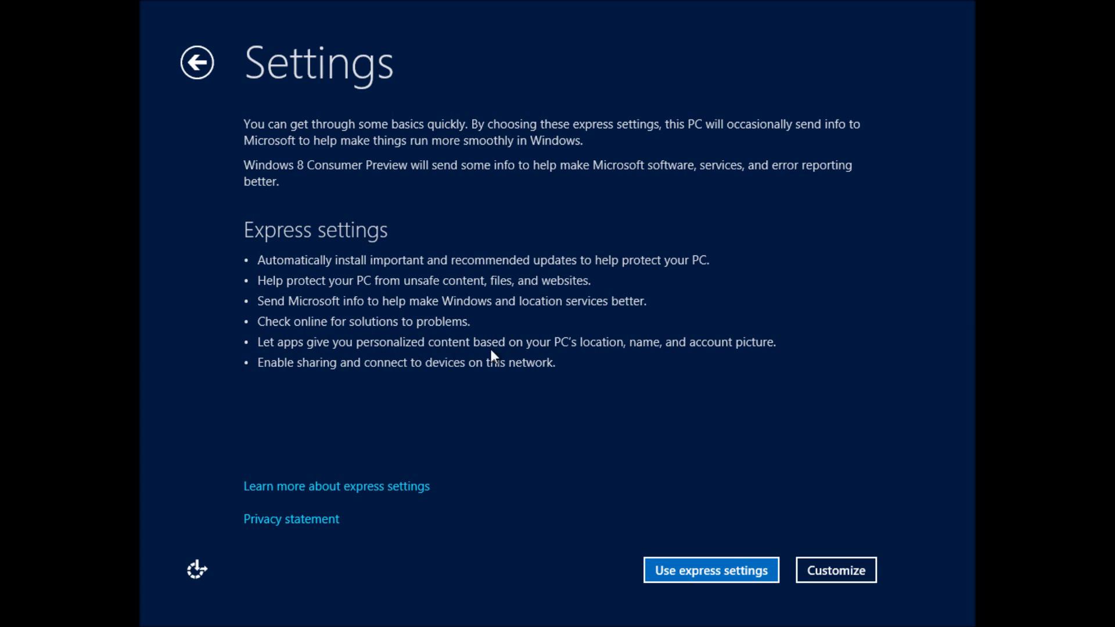
- Accept the express settings and enter the Microsoft account e-mail address
{"action": "left_click", "coordinate": [705, 571]}
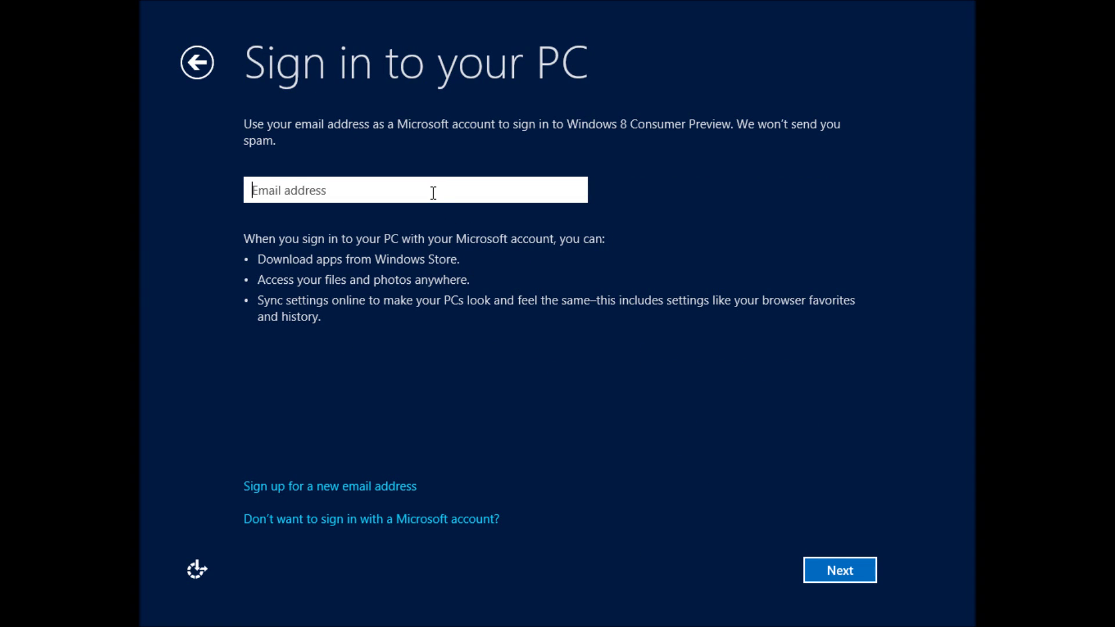
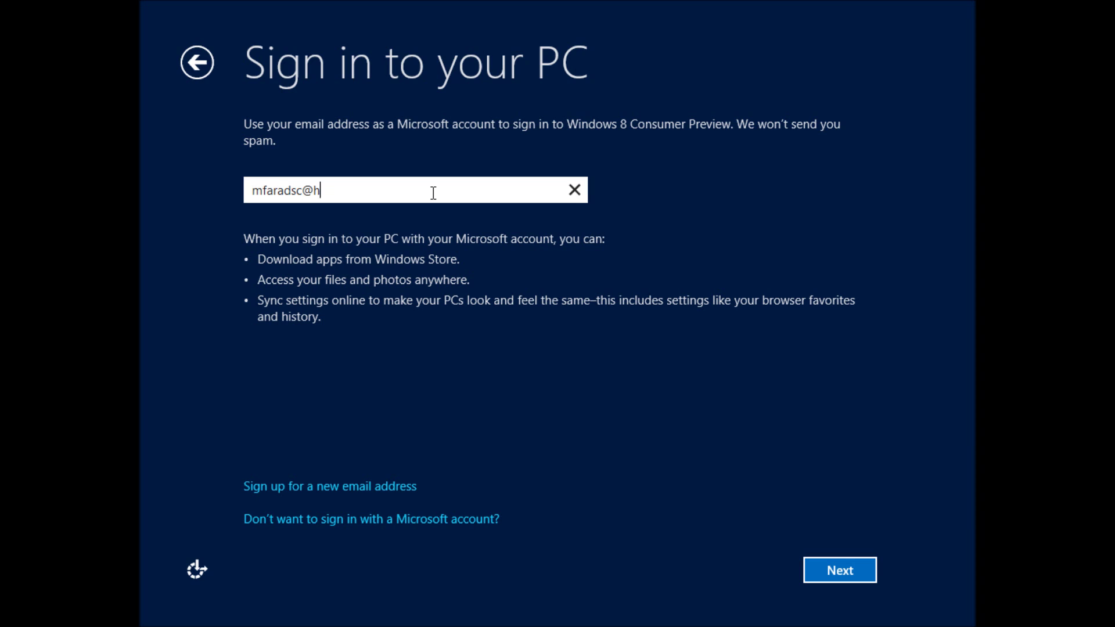
{"action": "key", "text": "Return"}
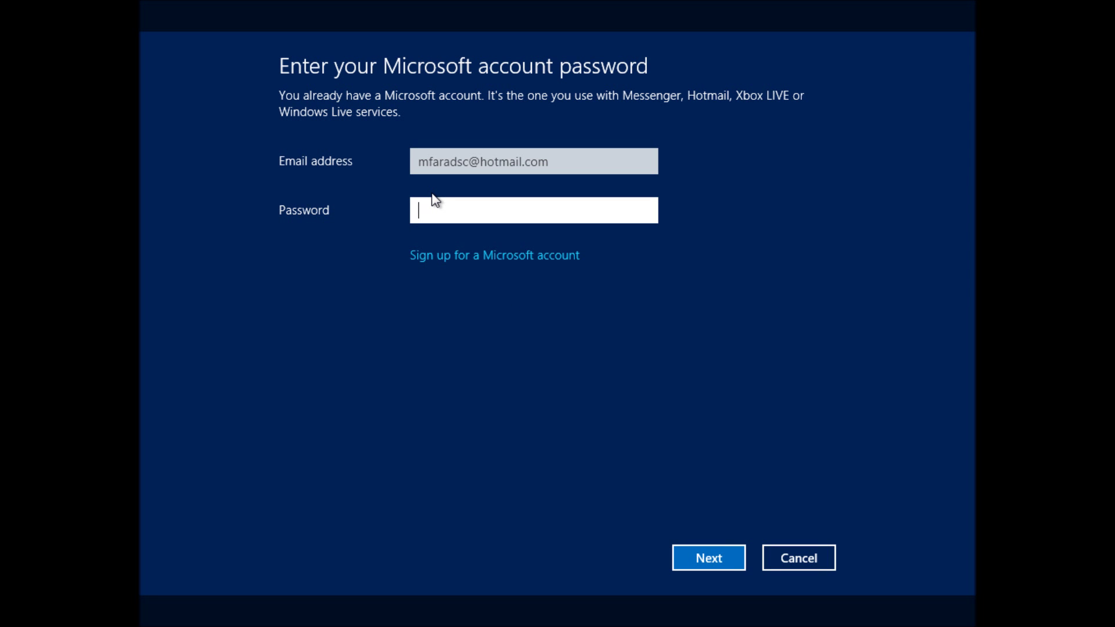
- Enter the account password, re-entering it after the first attempt is rejected
{"action": "type", "text": "•••••••••"}
{"action": "key", "text": "Return"}
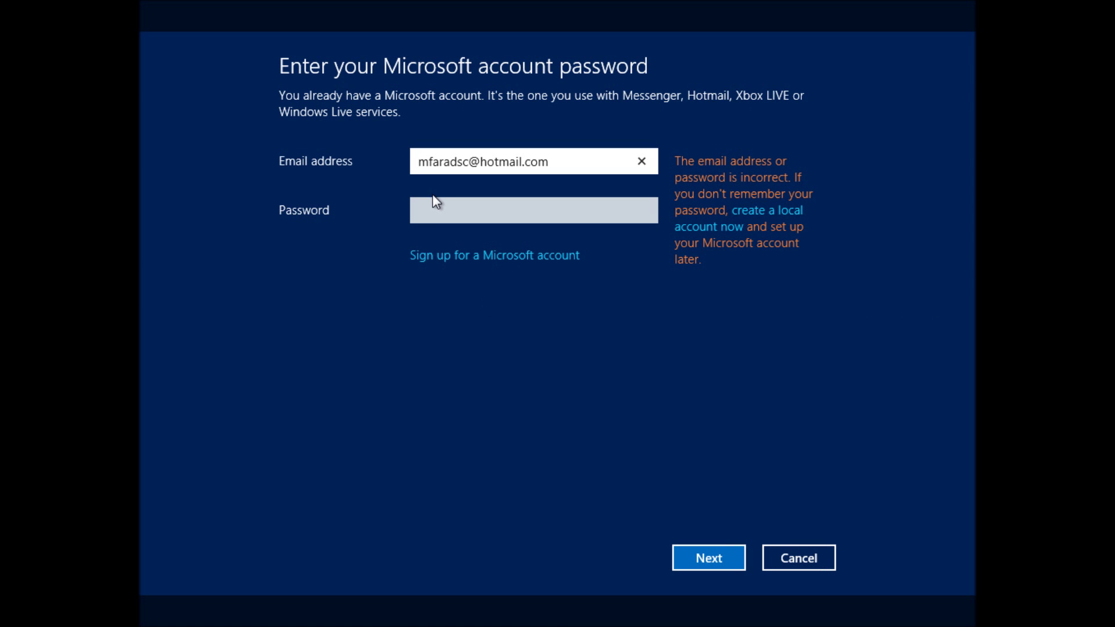
{"action": "left_click", "coordinate": [437, 208]}
{"action": "type", "text": "•••••••••"}
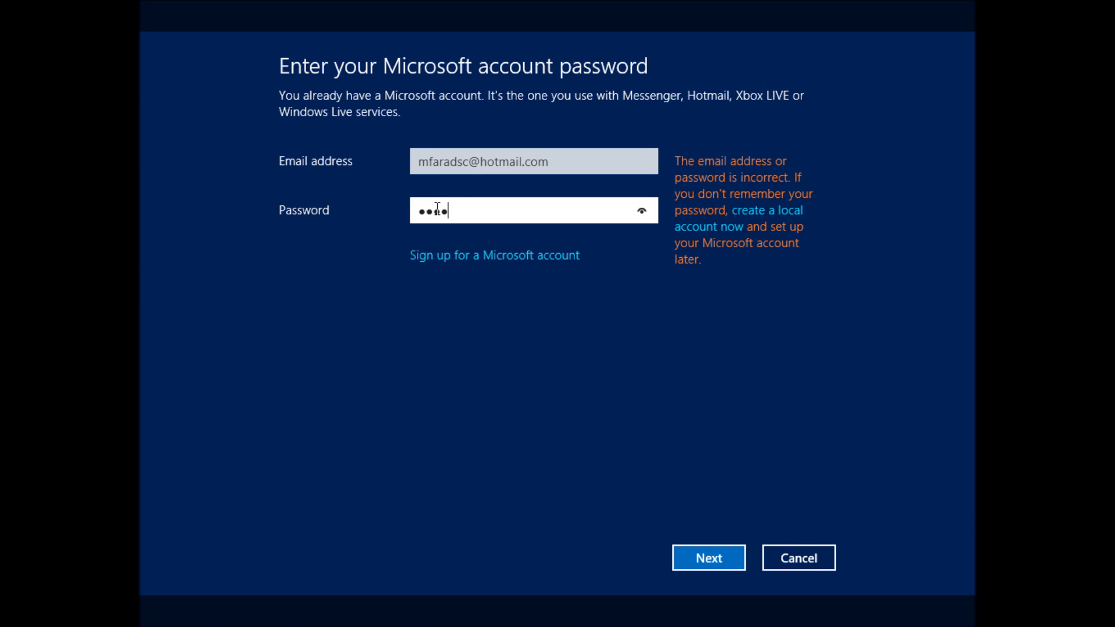
{"action": "key", "text": "Return"}
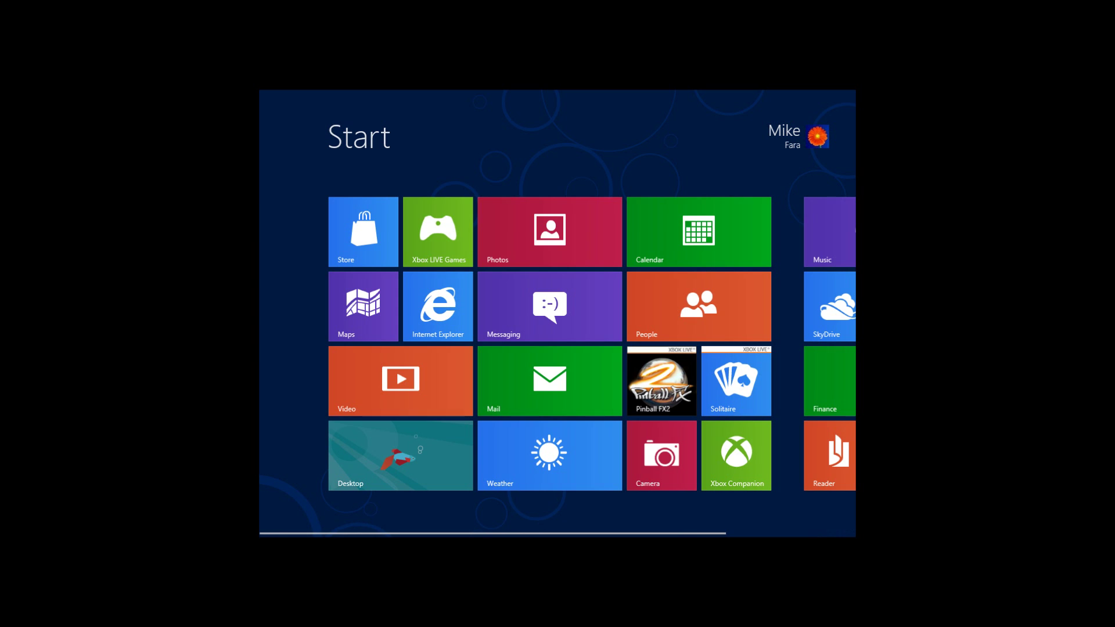
- Use the Desktop tile on the Start screen to switch to the Windows 8 desktop
{"action": "left_click", "coordinate": [756, 532]}
{"action": "left_click_drag", "start_coordinate": [759, 533], "coordinate": [440, 504]}
- On the desktop, check the shortcut menu and the hidden notification-area icons, closing both
{"action": "left_click", "coordinate": [406, 462]}
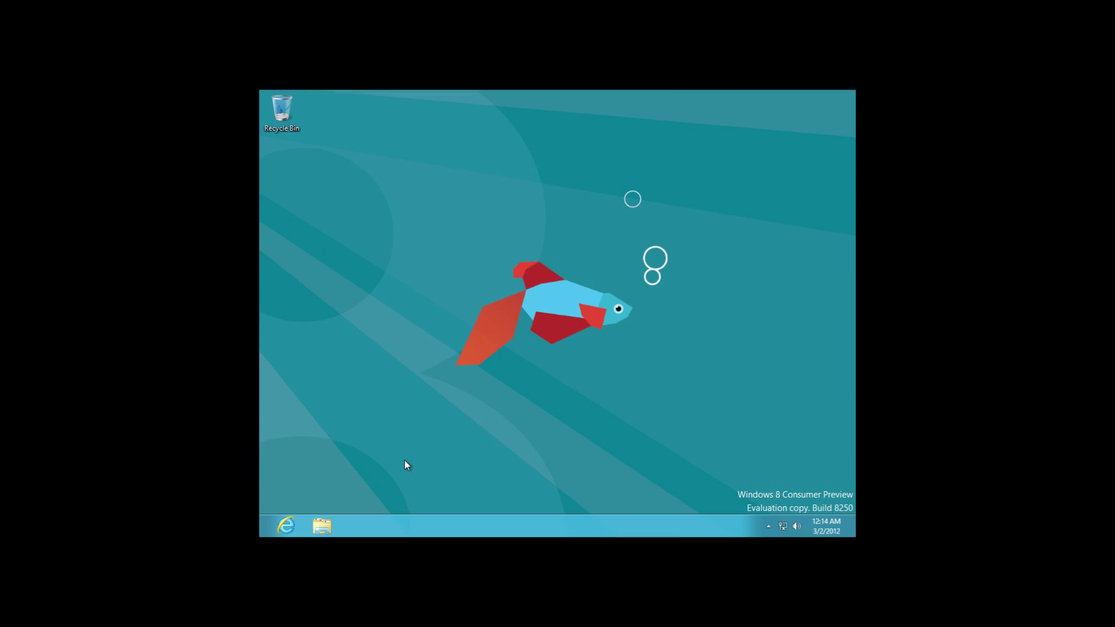
{"action": "right_click", "coordinate": [457, 329]}
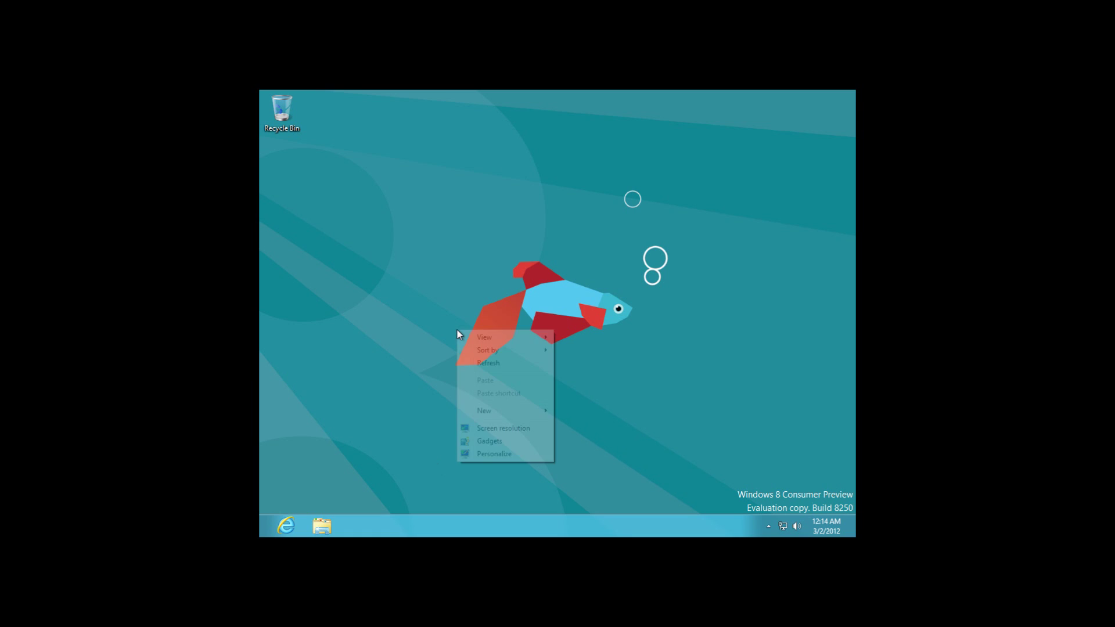
{"action": "left_click", "coordinate": [377, 432]}
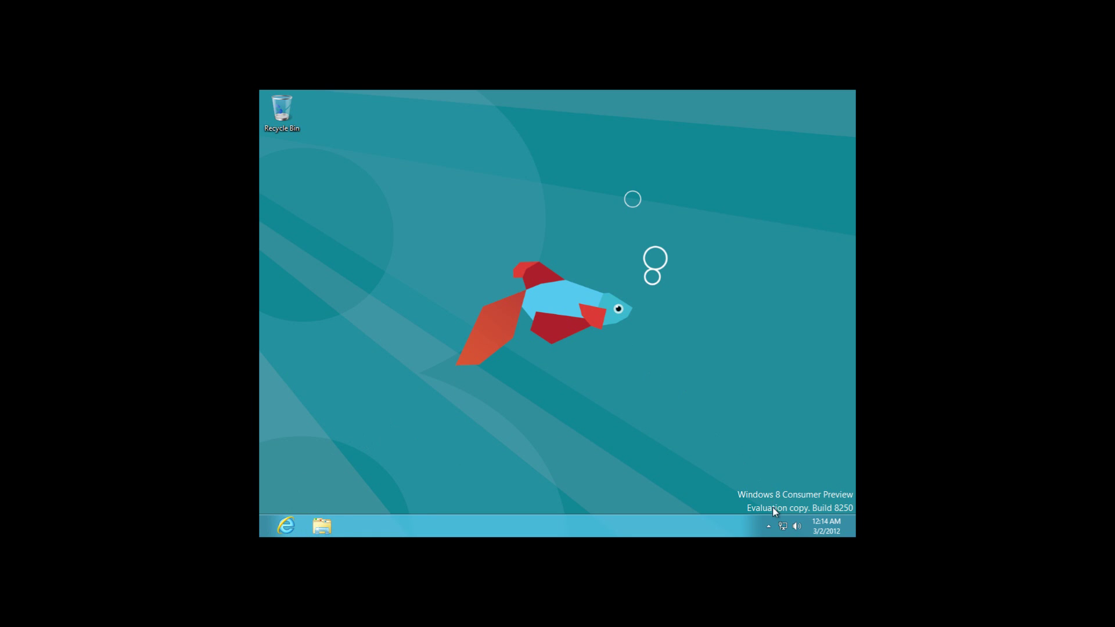
{"action": "left_click", "coordinate": [767, 527]}
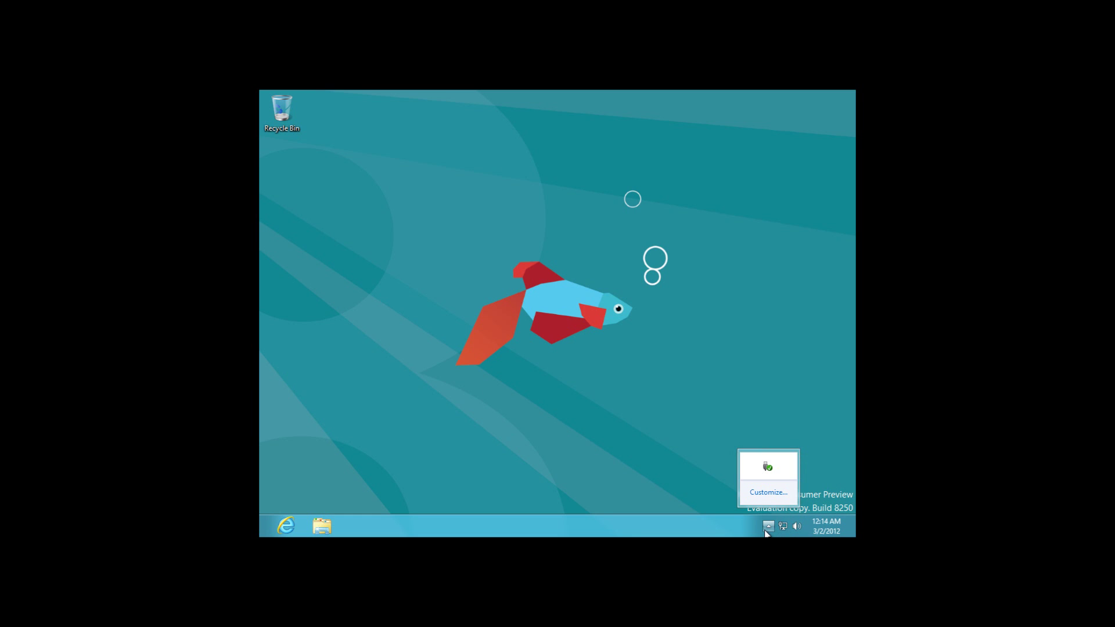
{"action": "left_click", "coordinate": [766, 527]}
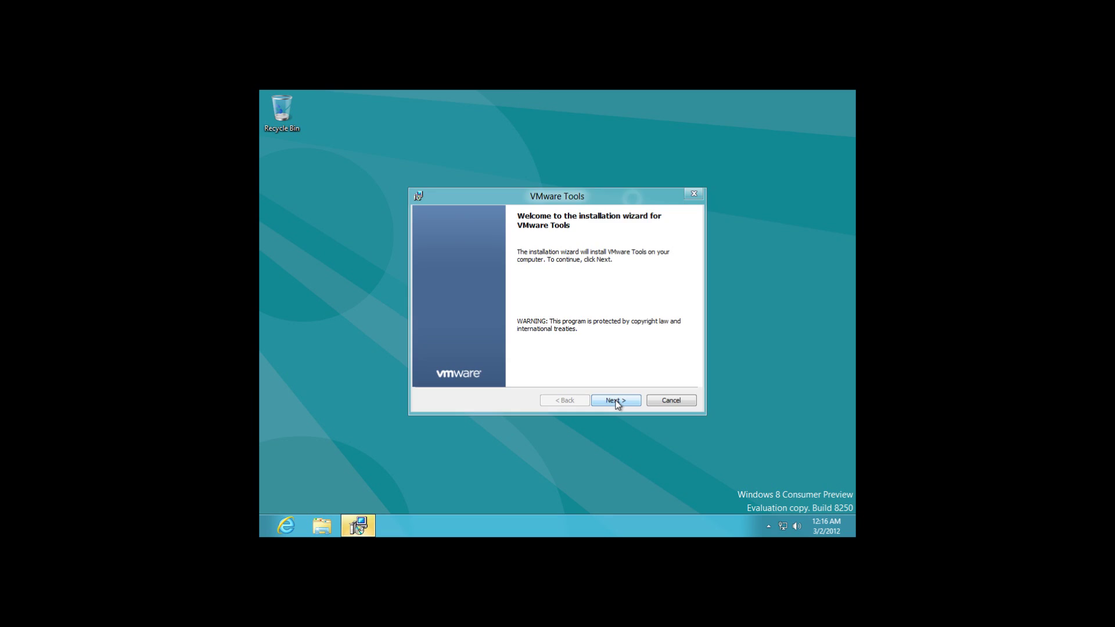
- Start the VMware Tools installation with the Typical setup type
{"action": "left_click", "coordinate": [615, 401]}
{"action": "left_click", "coordinate": [615, 400]}
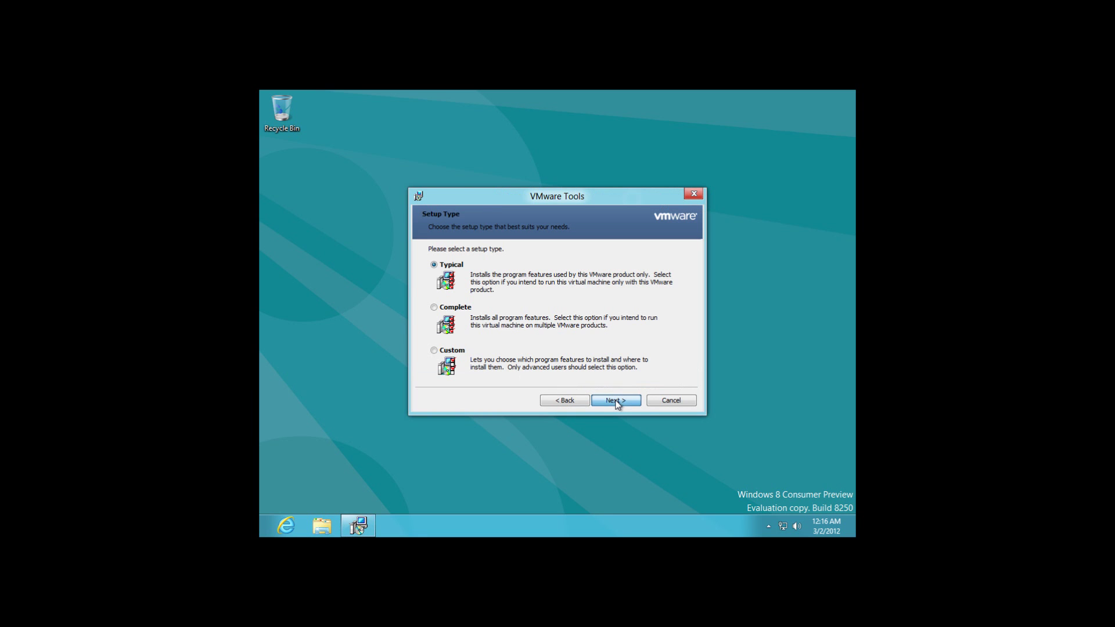
{"action": "left_click", "coordinate": [616, 400]}
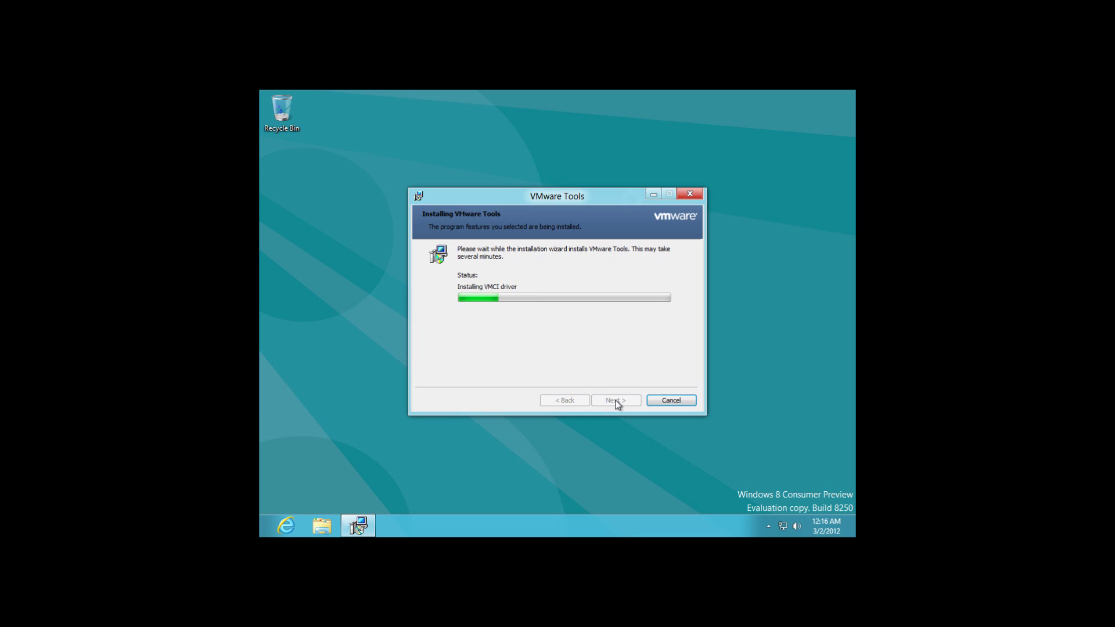
{"action": "key", "text": "super+plus"}
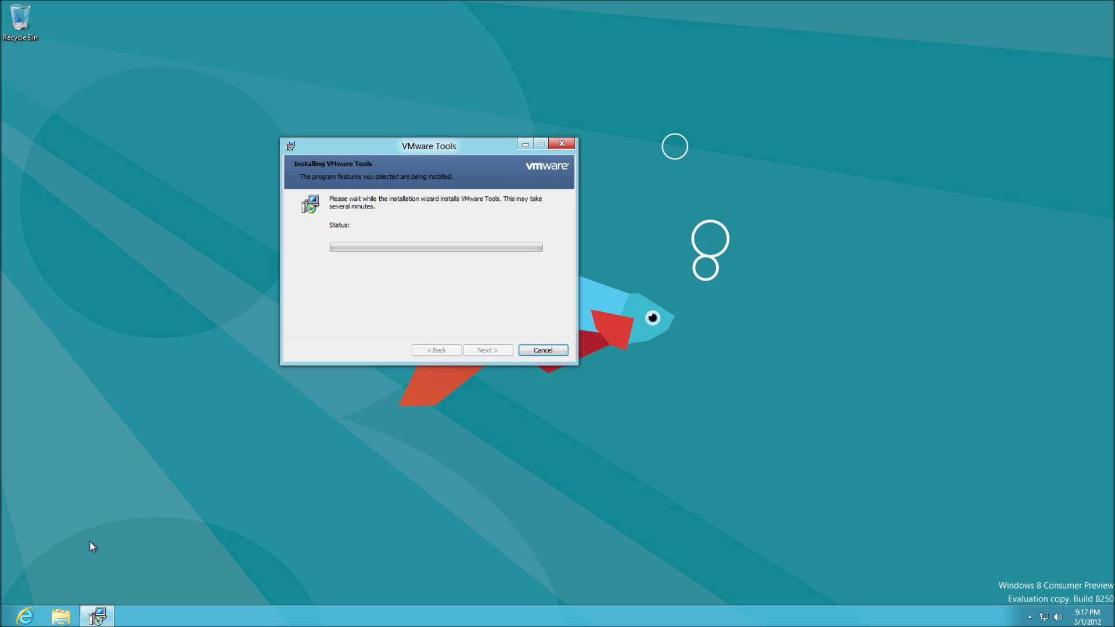
- Return to the installer once it finishes and exit the completed VMware Tools wizard
{"action": "left_click", "coordinate": [396, 375]}
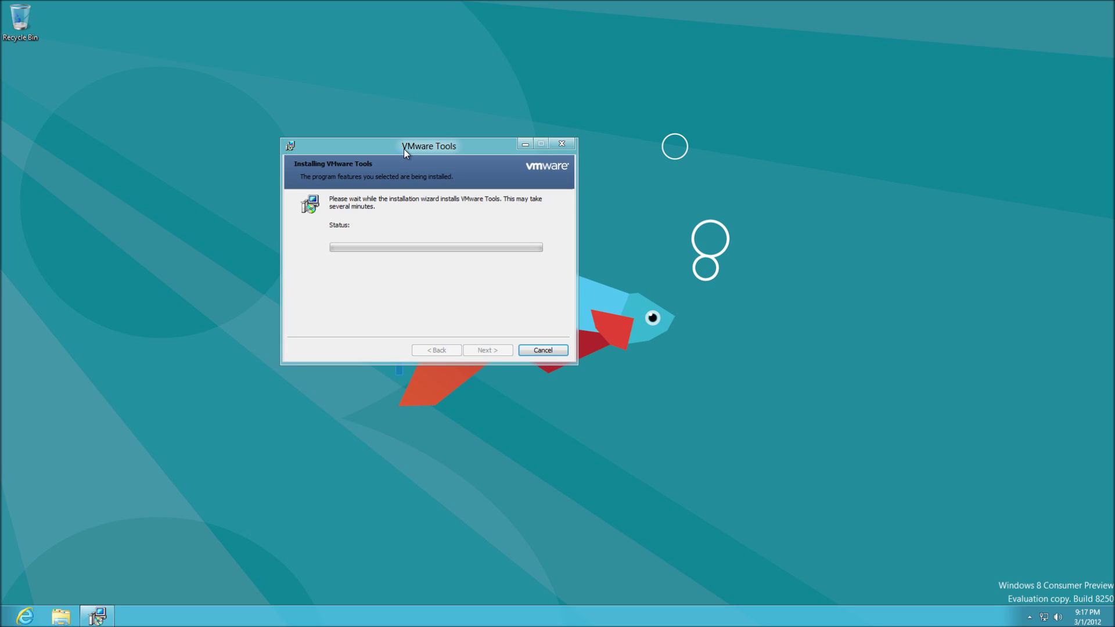
{"action": "left_click", "coordinate": [404, 149]}
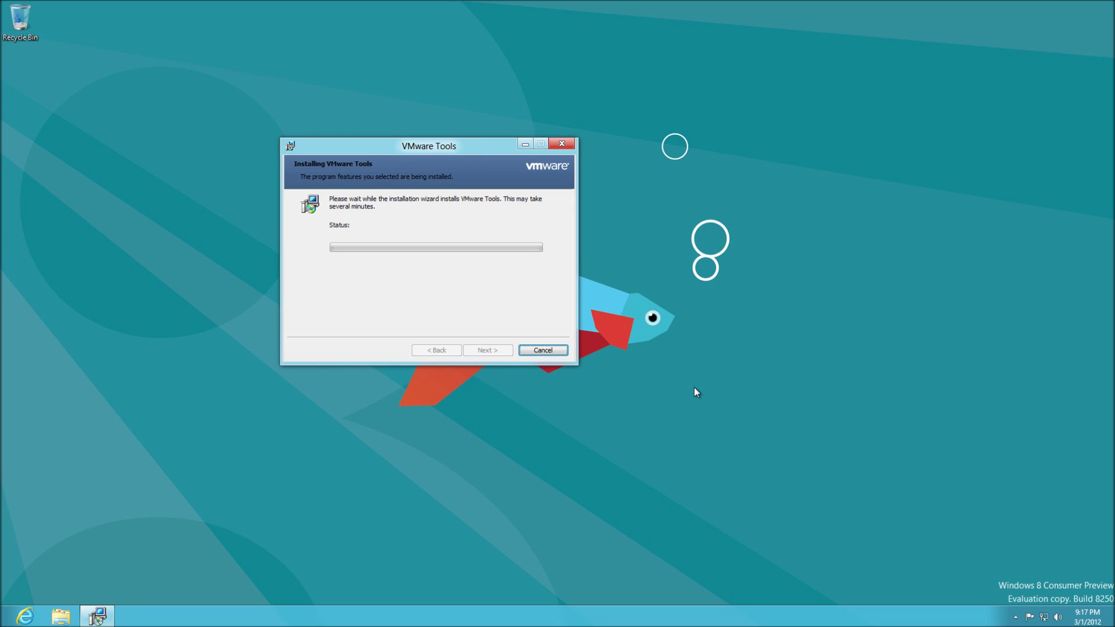
{"action": "left_click", "coordinate": [1015, 617]}
{"action": "left_click", "coordinate": [1015, 619]}
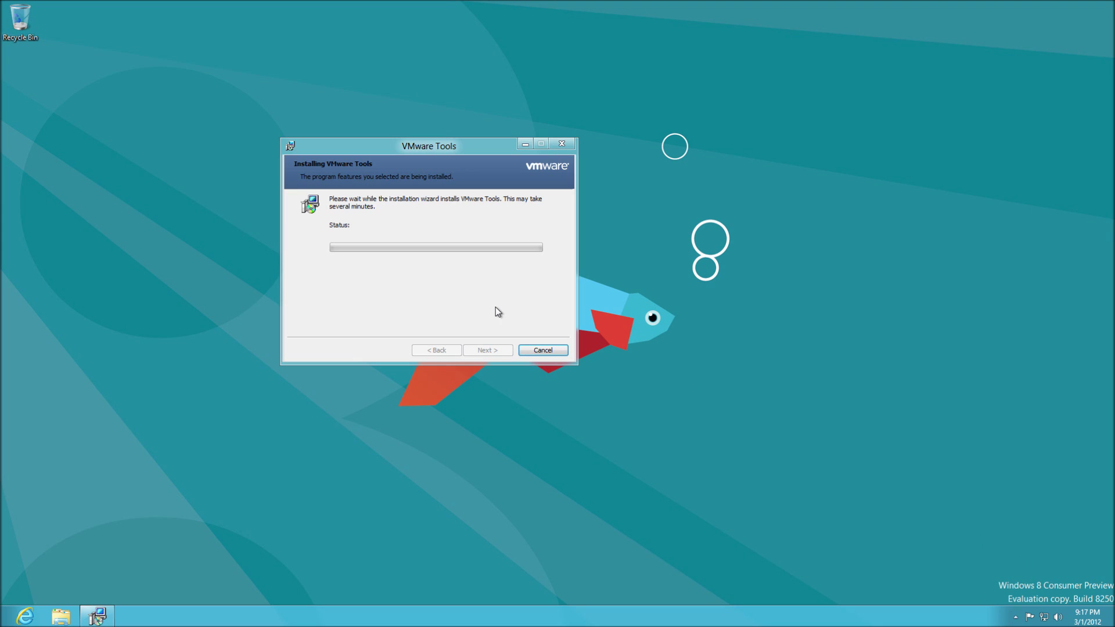
{"action": "left_click", "coordinate": [470, 229]}
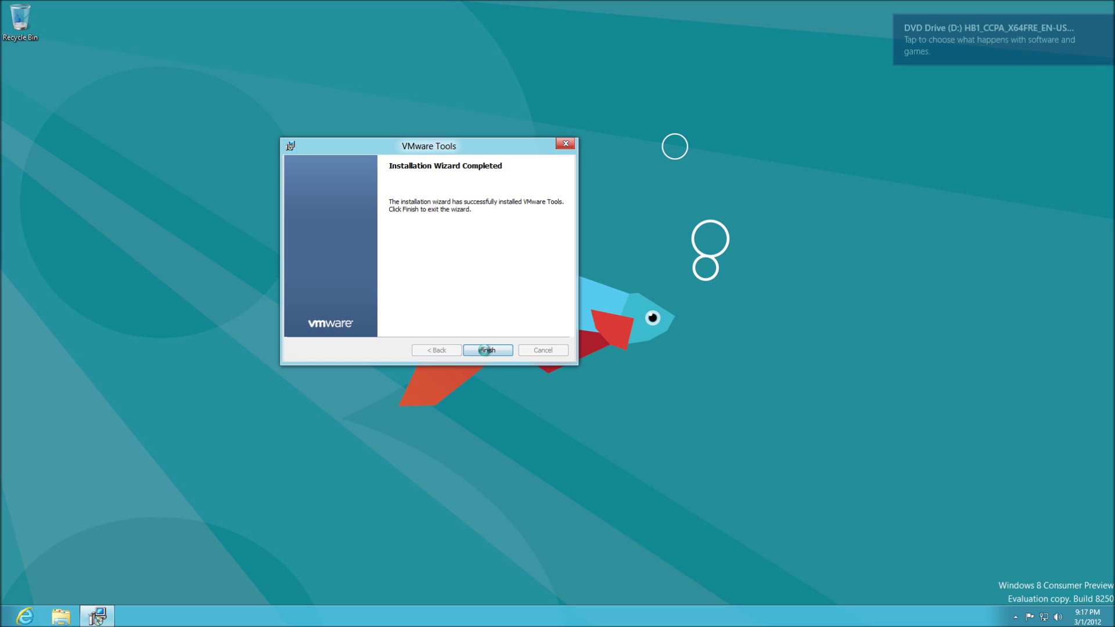
{"action": "left_click", "coordinate": [487, 350]}
{"action": "left_click", "coordinate": [485, 351]}
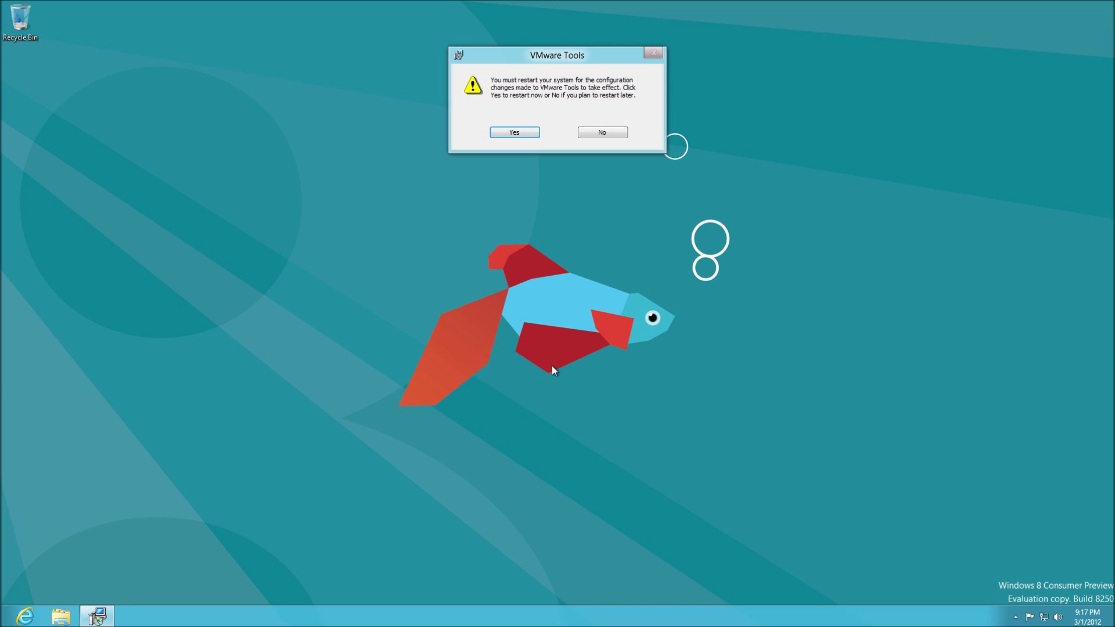
- Dismiss the stray desktop menu and accept restarting Windows now for VMware Tools
{"action": "right_click", "coordinate": [514, 312]}
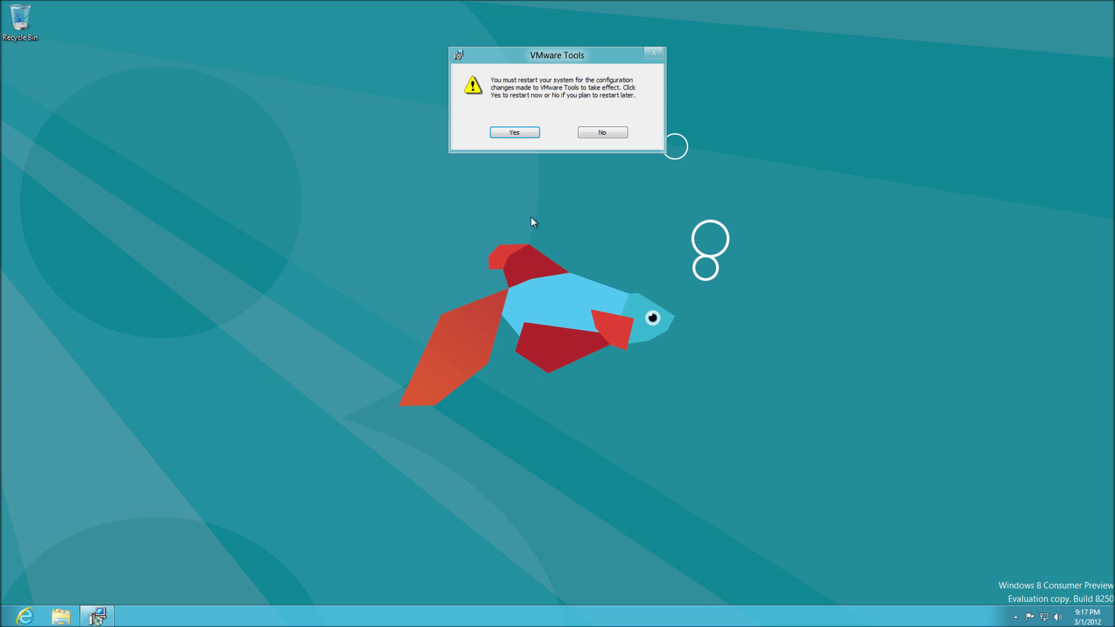
{"action": "left_click", "coordinate": [521, 137]}
{"action": "left_click", "coordinate": [521, 137]}
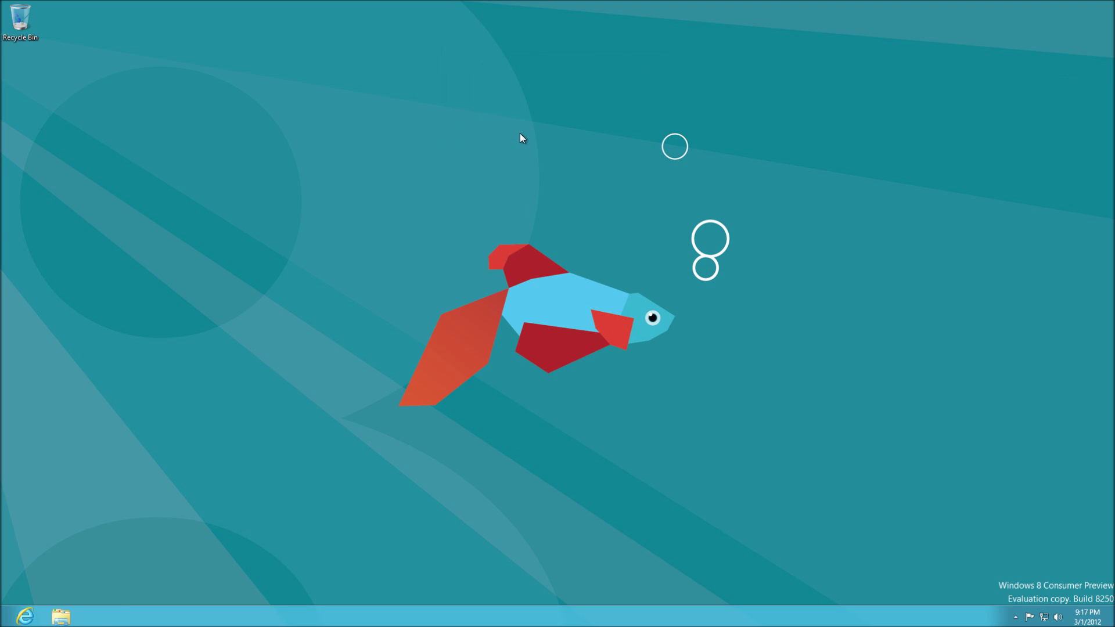